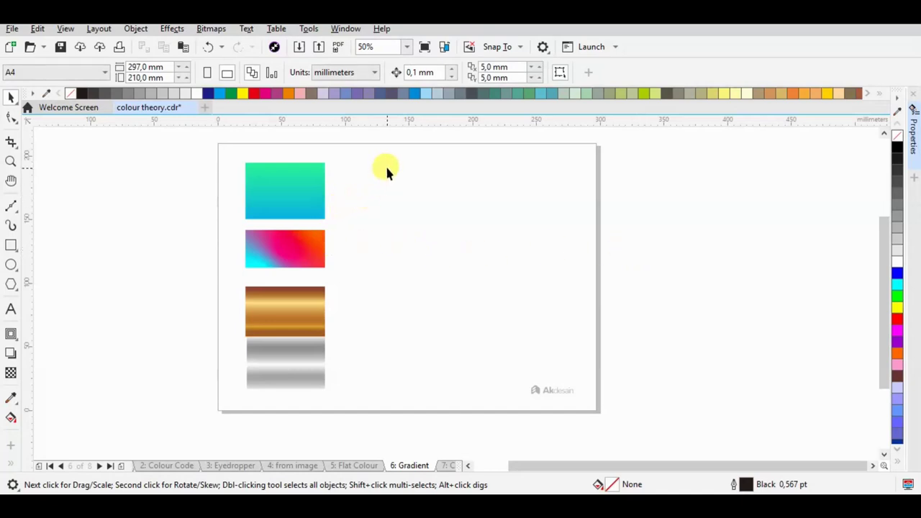
{"action": "scroll", "coordinate": [381, 169], "scroll_direction": "up", "scroll_amount": 1}
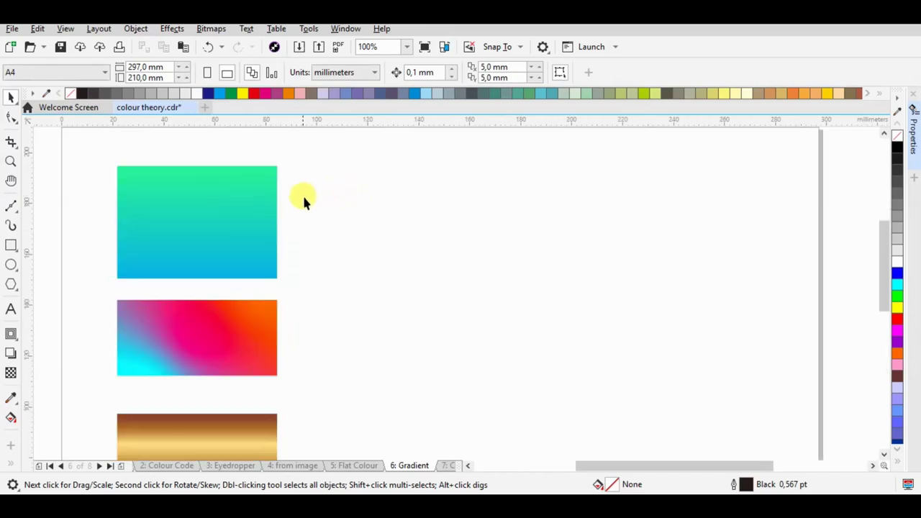
{"action": "scroll", "coordinate": [304, 201], "scroll_direction": "down", "scroll_amount": 1}
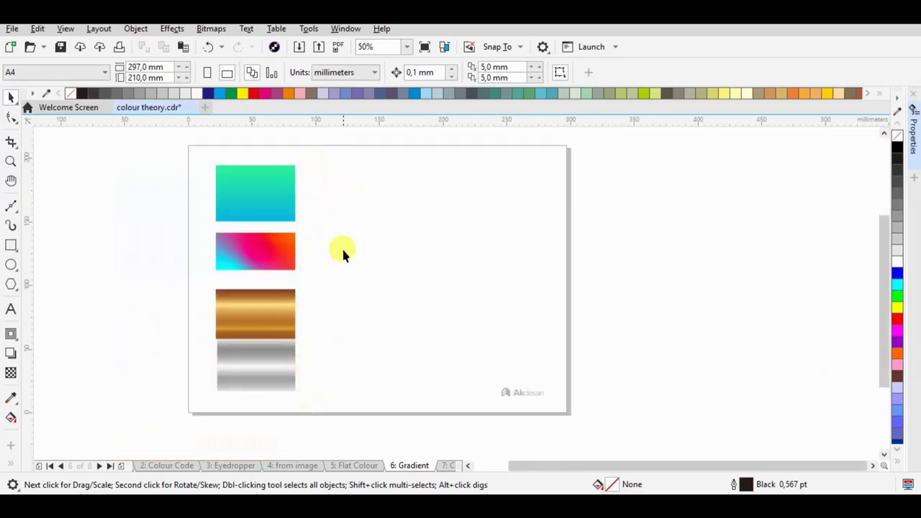
- Select the four gradient sample images on the page
{"action": "left_click_drag", "start_coordinate": [148, 149], "coordinate": [314, 408]}
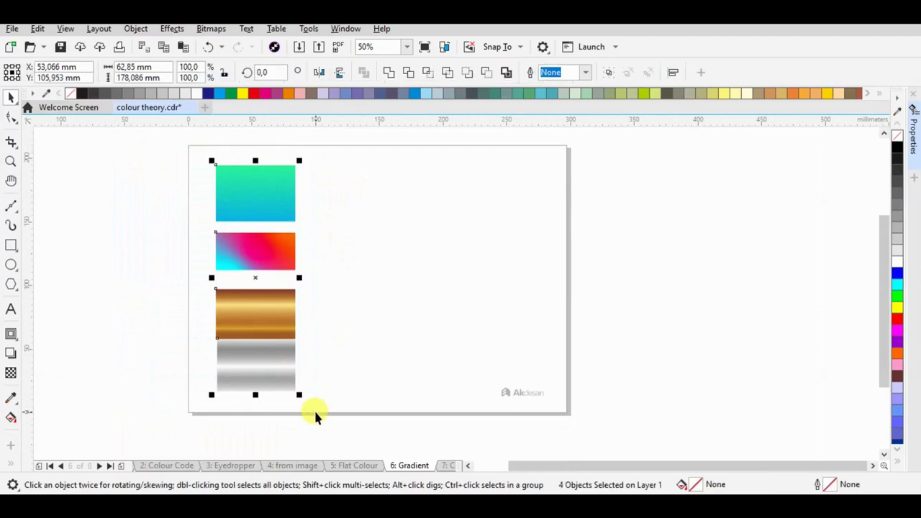
{"action": "left_click", "coordinate": [321, 213]}
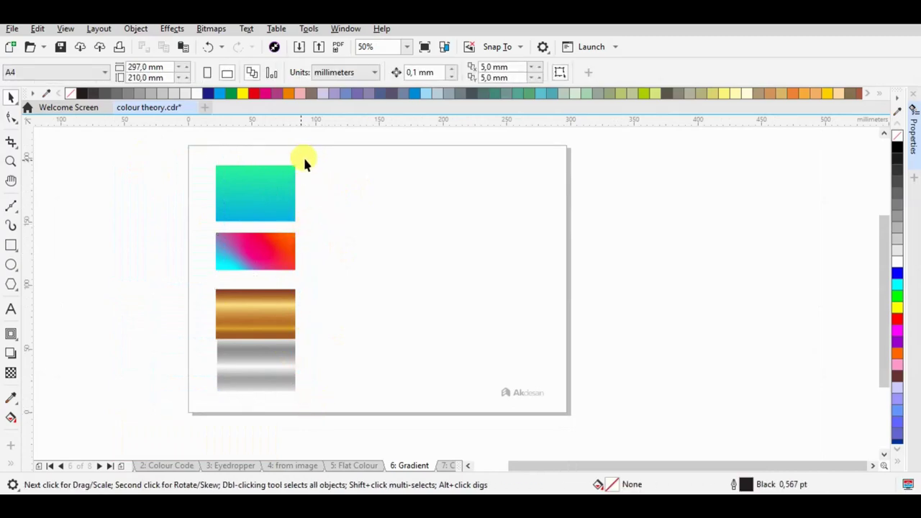
{"action": "left_click_drag", "start_coordinate": [307, 156], "coordinate": [210, 370]}
{"action": "left_click_drag", "start_coordinate": [203, 409], "coordinate": [204, 407]}
- Draw a square to the right of the top gradient sample
{"action": "left_click", "coordinate": [82, 267]}
{"action": "left_click", "coordinate": [11, 245]}
{"action": "scroll", "coordinate": [339, 148], "scroll_direction": "up", "scroll_amount": 2}
{"action": "mouse_move", "coordinate": [329, 180]}
{"action": "left_mouse_down"}
{"action": "mouse_move", "coordinate": [386, 283]}
{"action": "mouse_move", "coordinate": [425, 288]}
{"action": "left_mouse_up"}
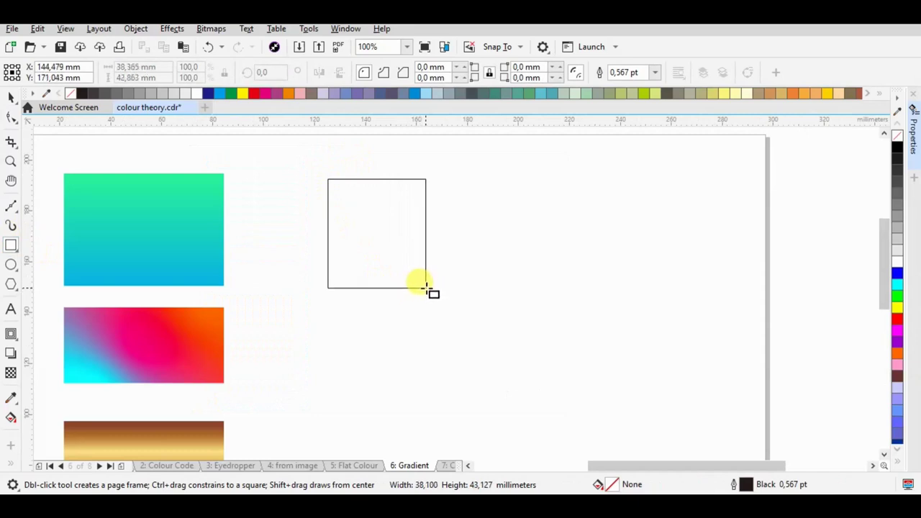
{"action": "left_click_drag", "start_coordinate": [425, 289], "coordinate": [434, 287]}
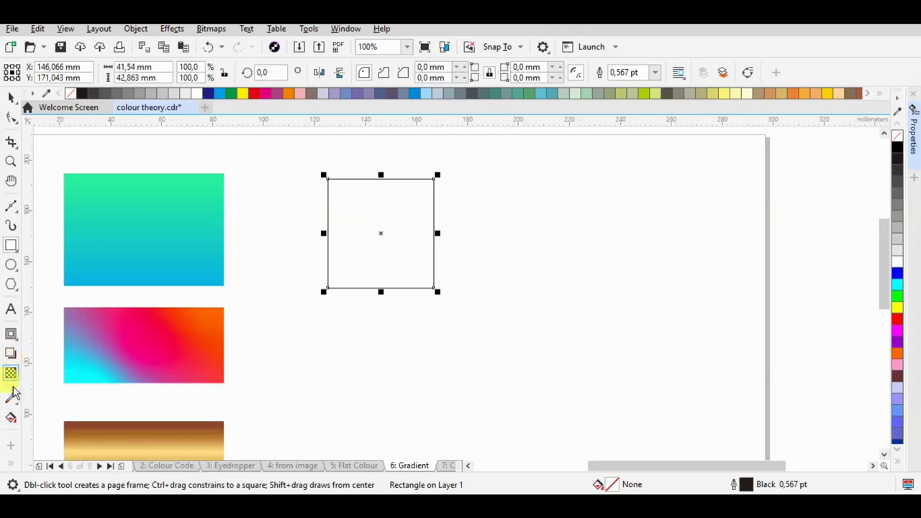
- Stack copies of the square below, one beside each sample, and select the top square
{"action": "left_click", "coordinate": [11, 96]}
{"action": "scroll", "coordinate": [335, 192], "scroll_direction": "down", "scroll_amount": 2}
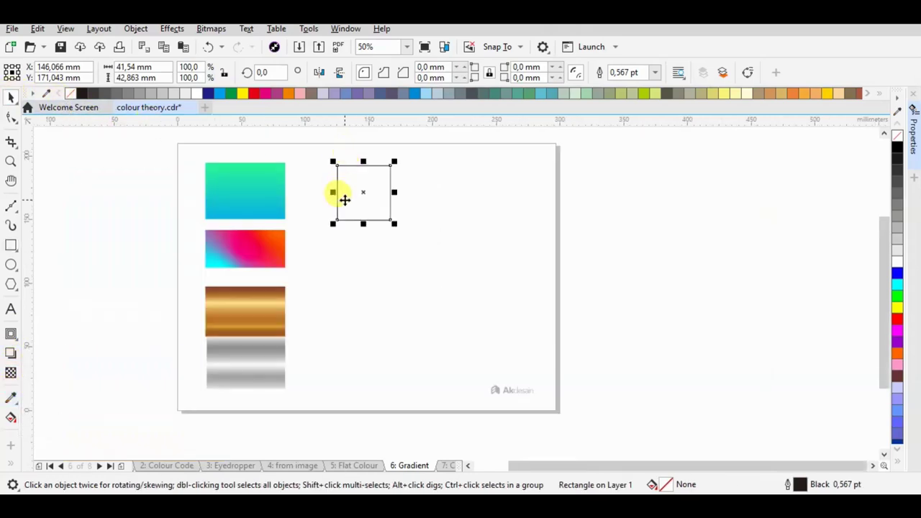
{"action": "left_click_drag", "start_coordinate": [336, 191], "coordinate": [346, 404]}
{"action": "key", "text": "space"}
{"action": "key", "text": "space"}
{"action": "scroll", "coordinate": [364, 177], "scroll_direction": "up", "scroll_amount": 2}
{"action": "left_click", "coordinate": [367, 176]}
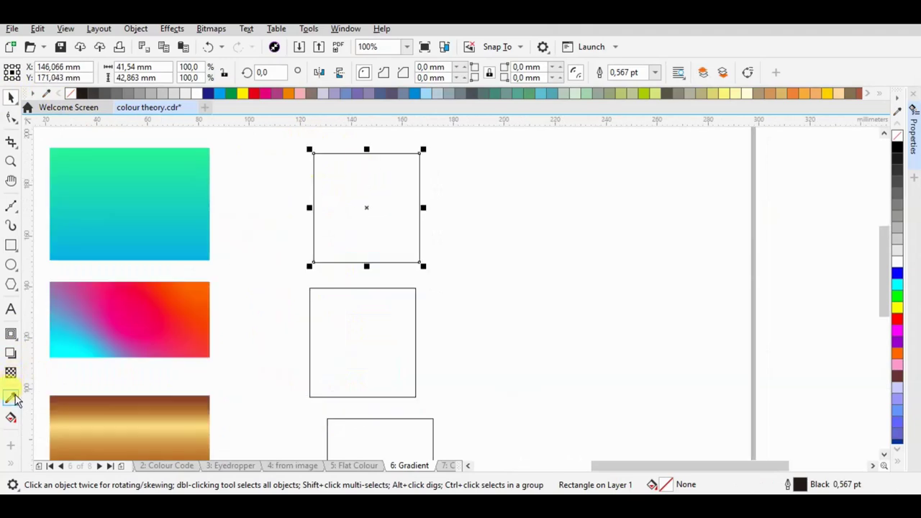
{"action": "left_click", "coordinate": [12, 398]}
- Fill the top square with green sampled from the top gradient image, then sample it again
{"action": "left_click", "coordinate": [175, 180]}
{"action": "left_click", "coordinate": [11, 98]}
{"action": "left_click", "coordinate": [248, 171]}
{"action": "left_click", "coordinate": [11, 398]}
{"action": "left_click", "coordinate": [185, 171]}
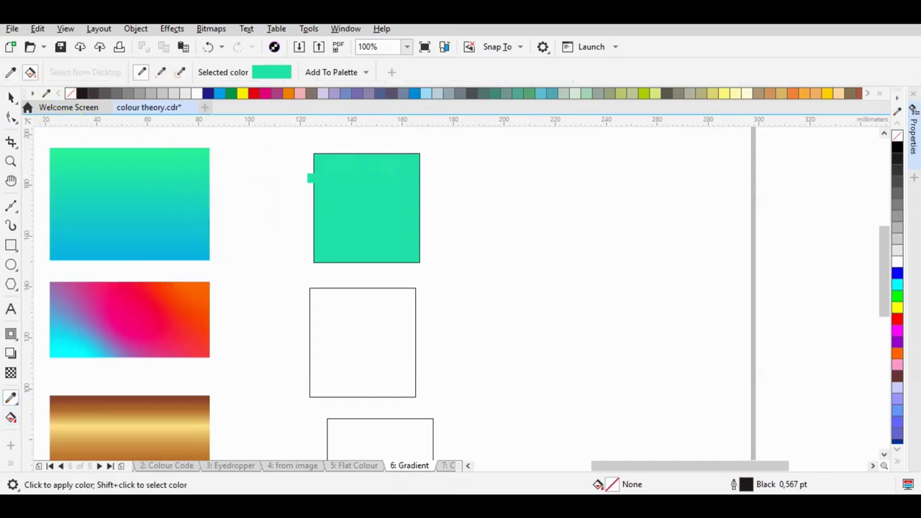
{"action": "left_click", "coordinate": [11, 98]}
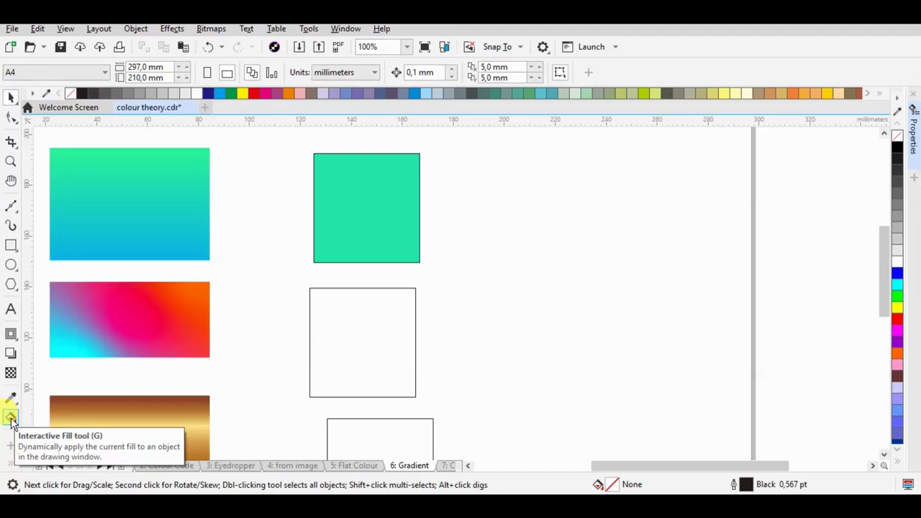
- Lay a diagonal fountain fill across the top square with a sampled green end colour
{"action": "left_click", "coordinate": [11, 418]}
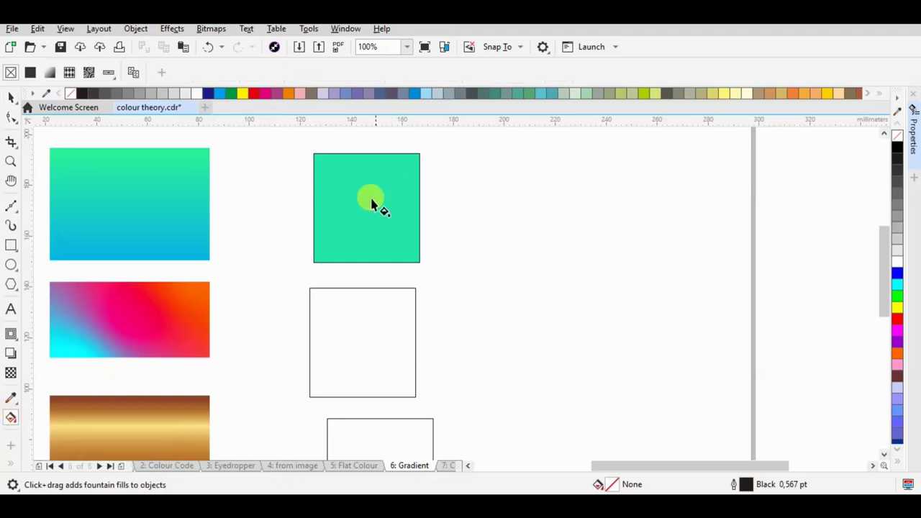
{"action": "left_click", "coordinate": [325, 250]}
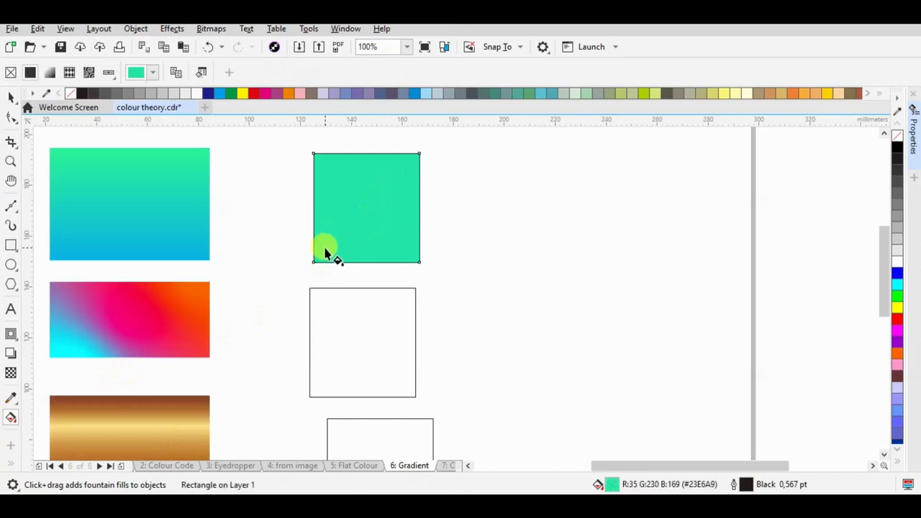
{"action": "left_click_drag", "start_coordinate": [325, 247], "coordinate": [401, 165]}
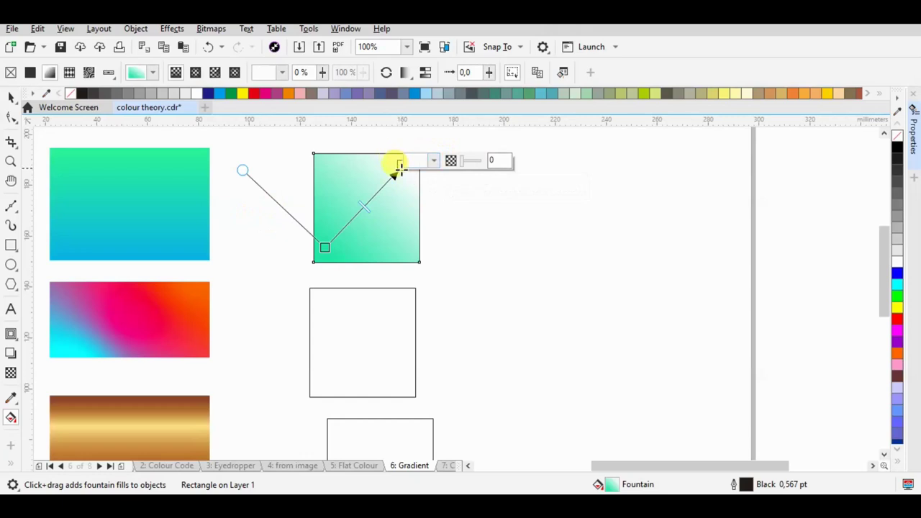
{"action": "left_click", "coordinate": [437, 160]}
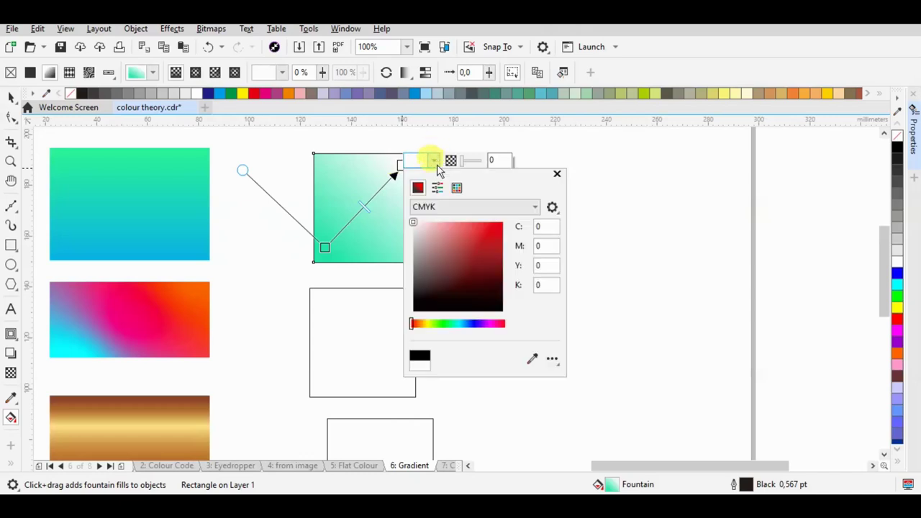
{"action": "left_click", "coordinate": [532, 358]}
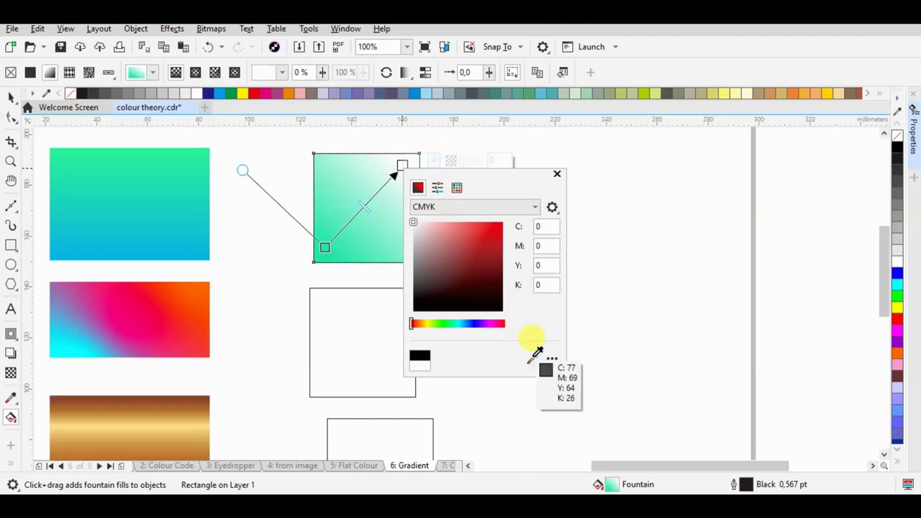
{"action": "left_click", "coordinate": [203, 152]}
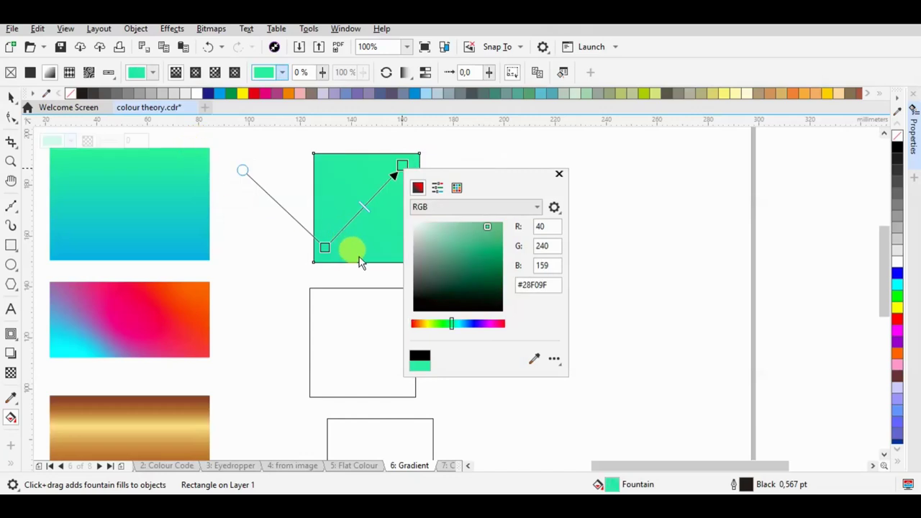
- Set the gradient's start colour to blue sampled from the top image
{"action": "left_click", "coordinate": [324, 247]}
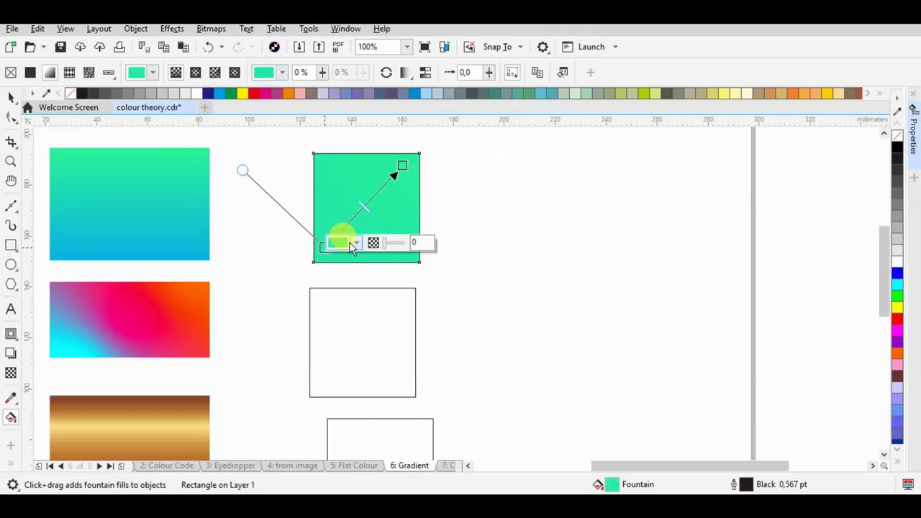
{"action": "left_click", "coordinate": [356, 244]}
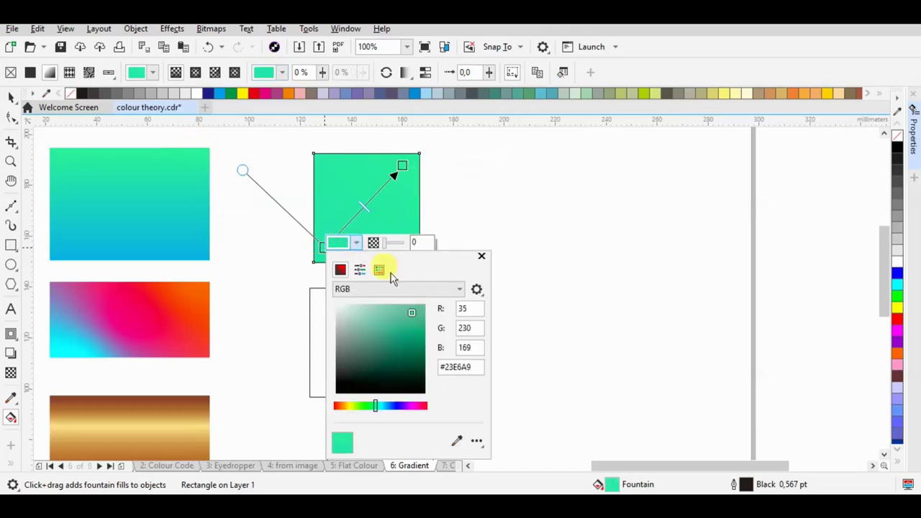
{"action": "left_click", "coordinate": [456, 440]}
{"action": "left_click", "coordinate": [64, 243]}
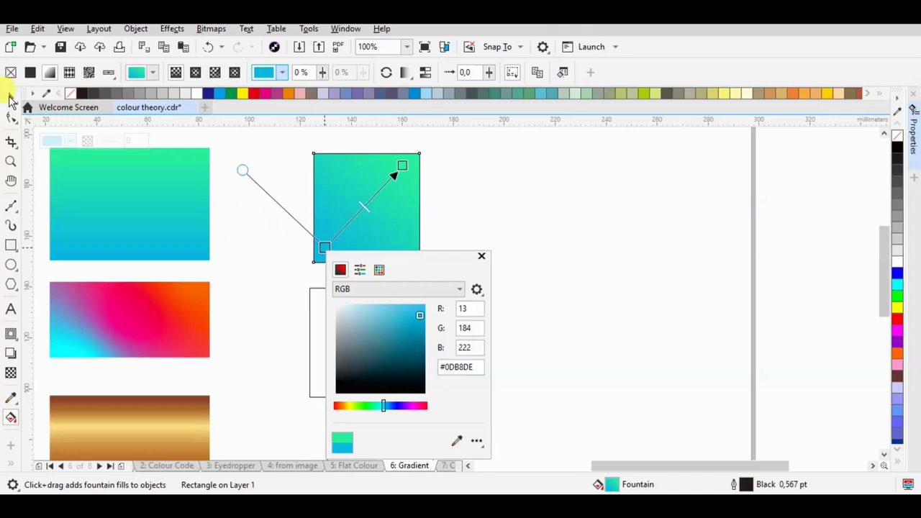
{"action": "left_click", "coordinate": [11, 97]}
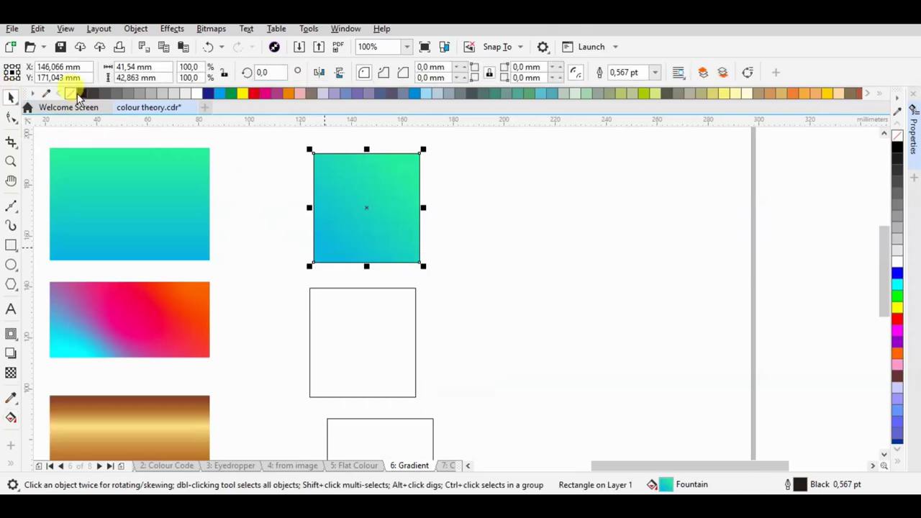
{"action": "left_click", "coordinate": [238, 180]}
{"action": "scroll", "coordinate": [238, 179], "scroll_direction": "down", "scroll_amount": 2}
{"action": "scroll", "coordinate": [375, 209], "scroll_direction": "up", "scroll_amount": 2}
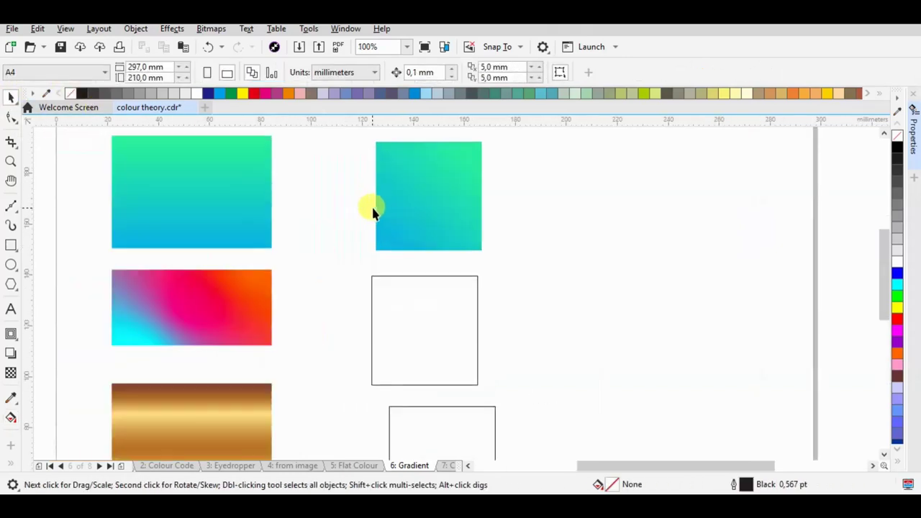
{"action": "left_click_drag", "start_coordinate": [424, 351], "coordinate": [424, 341]}
{"action": "scroll", "coordinate": [393, 327], "scroll_direction": "down", "scroll_amount": 2}
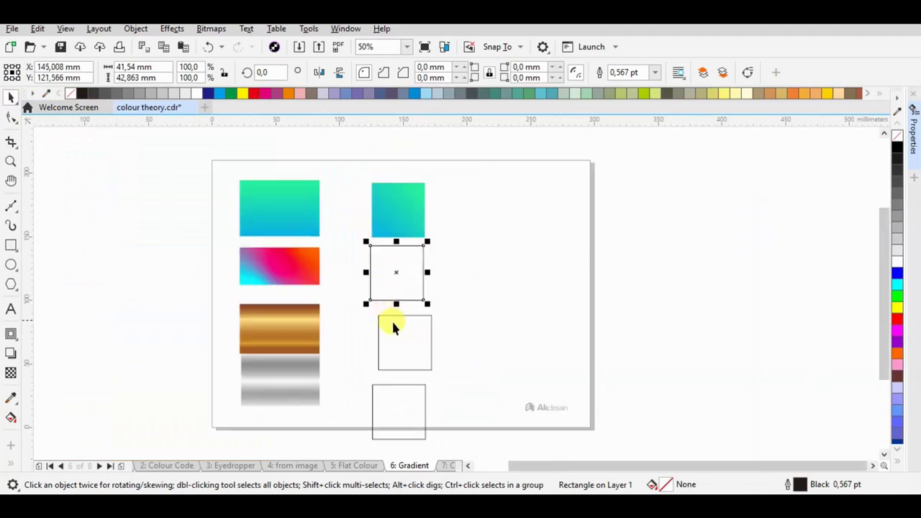
{"action": "scroll", "coordinate": [393, 328], "scroll_direction": "up", "scroll_amount": 2}
{"action": "left_click_drag", "start_coordinate": [401, 353], "coordinate": [382, 331]}
{"action": "left_click", "coordinate": [192, 208]}
{"action": "scroll", "coordinate": [214, 198], "scroll_direction": "down", "scroll_amount": 2}
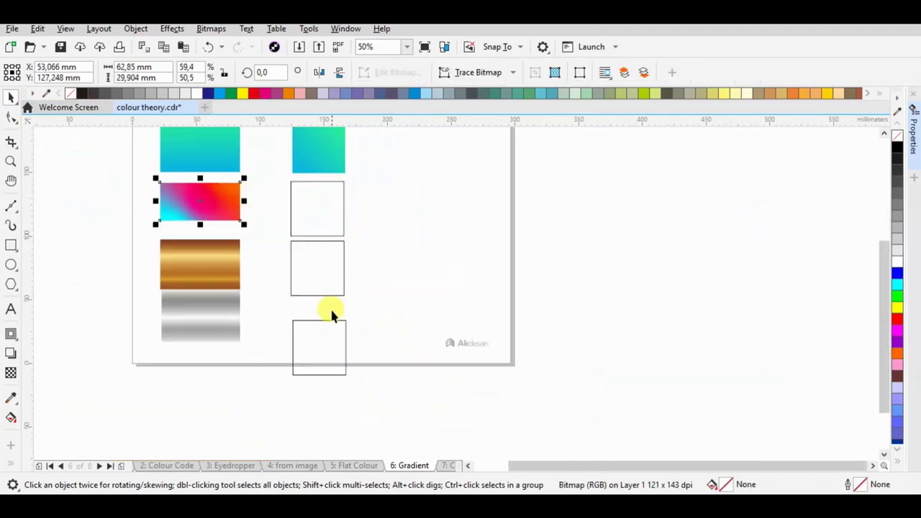
{"action": "left_click_drag", "start_coordinate": [323, 328], "coordinate": [322, 324]}
{"action": "scroll", "coordinate": [181, 199], "scroll_direction": "up", "scroll_amount": 2}
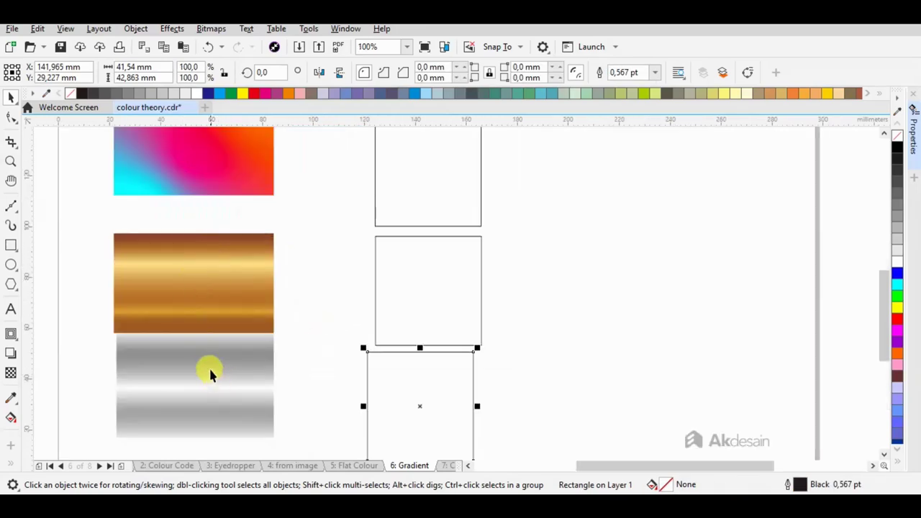
{"action": "scroll", "coordinate": [225, 359], "scroll_direction": "down", "scroll_amount": 2}
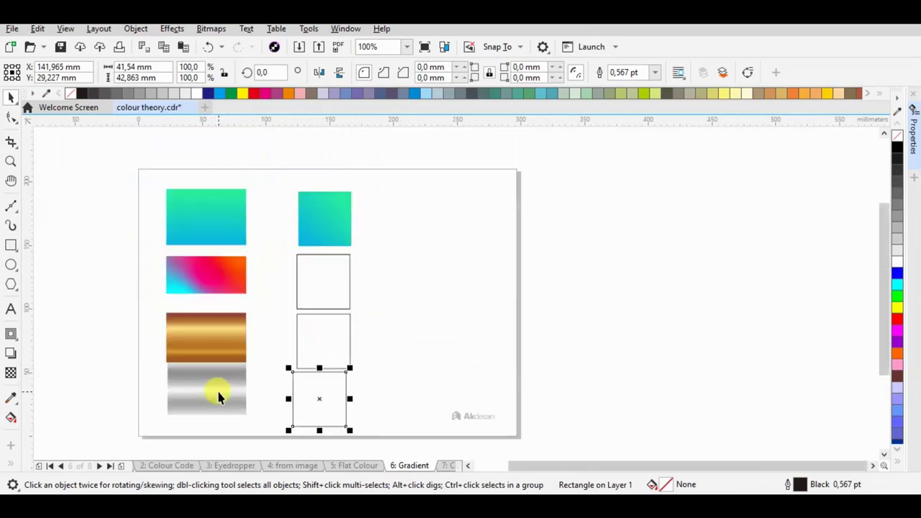
{"action": "scroll", "coordinate": [253, 263], "scroll_direction": "up", "scroll_amount": 2}
{"action": "left_click", "coordinate": [418, 192]}
{"action": "scroll", "coordinate": [396, 196], "scroll_direction": "down", "scroll_amount": 2}
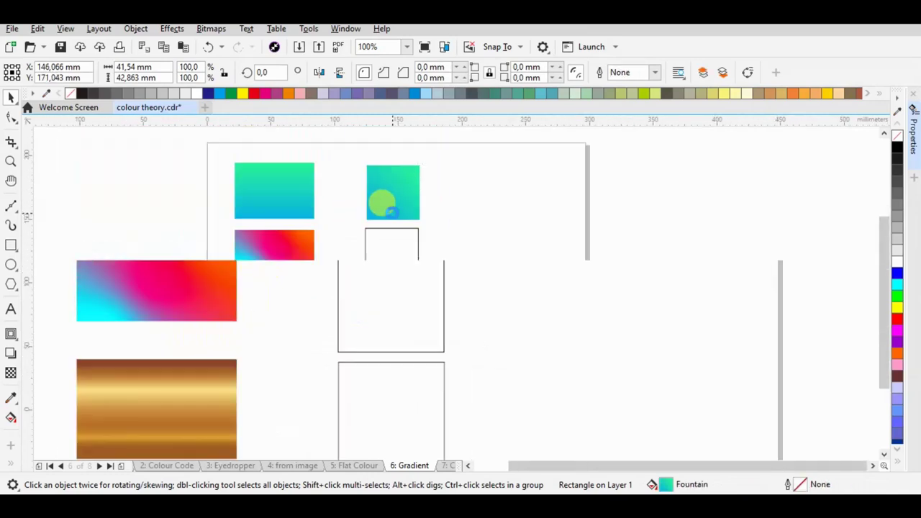
{"action": "scroll", "coordinate": [386, 180], "scroll_direction": "up", "scroll_amount": 4}
{"action": "scroll", "coordinate": [396, 202], "scroll_direction": "down", "scroll_amount": 2}
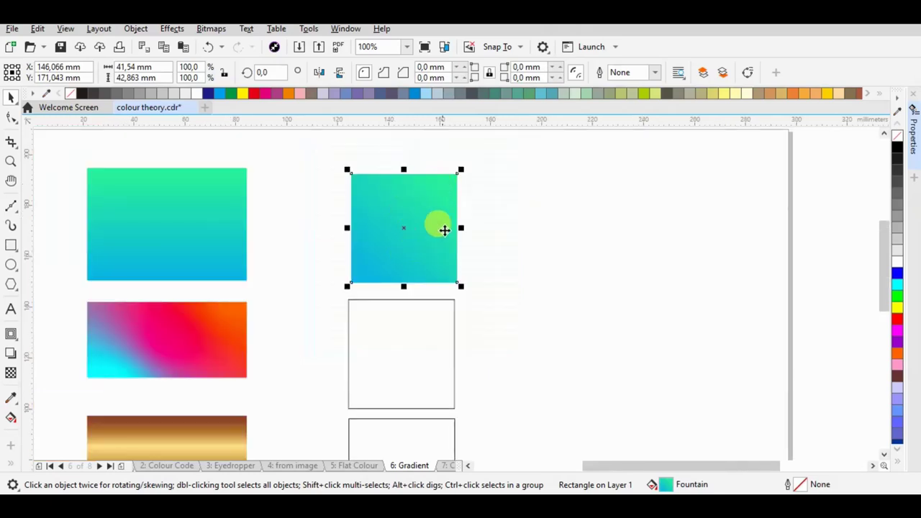
{"action": "scroll", "coordinate": [335, 211], "scroll_direction": "down", "scroll_amount": 2}
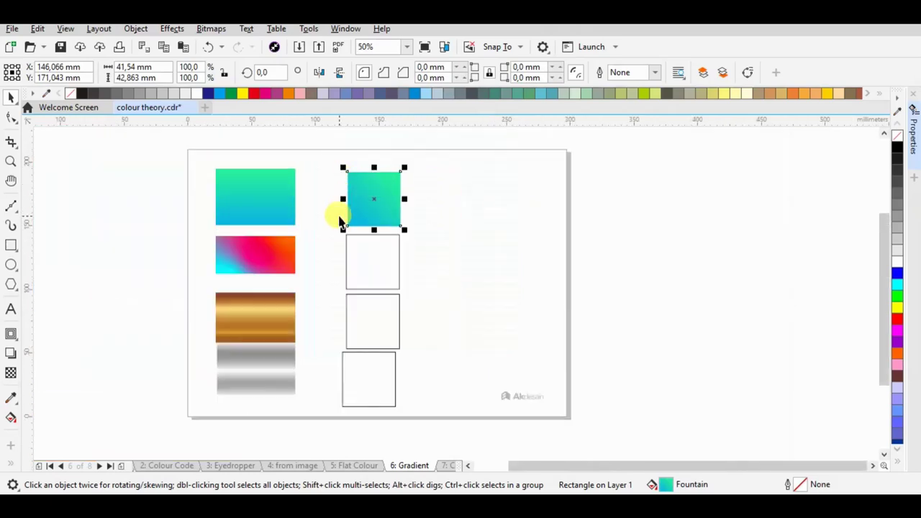
{"action": "scroll", "coordinate": [324, 288], "scroll_direction": "up", "scroll_amount": 2}
- Fill the square beside the pink-orange sample with sampled orange and add a diagonal fountain fill
{"action": "left_click", "coordinate": [421, 278]}
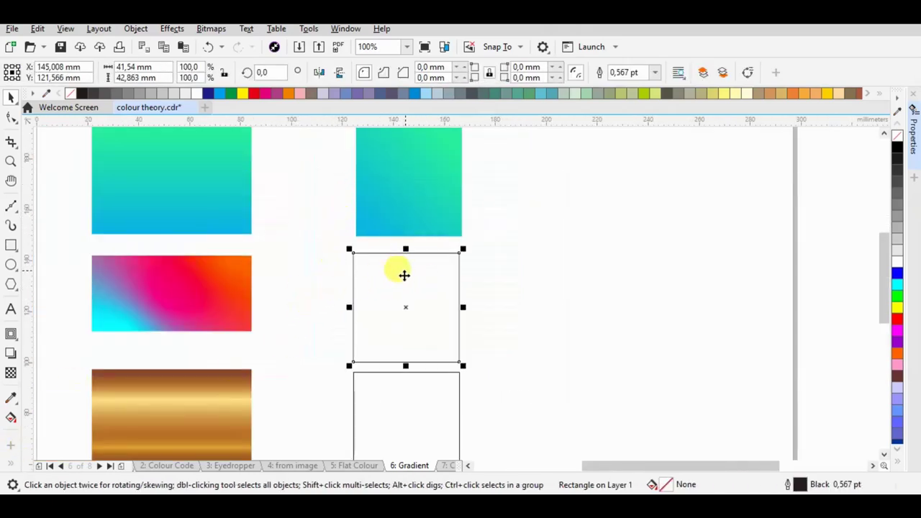
{"action": "left_click", "coordinate": [11, 398]}
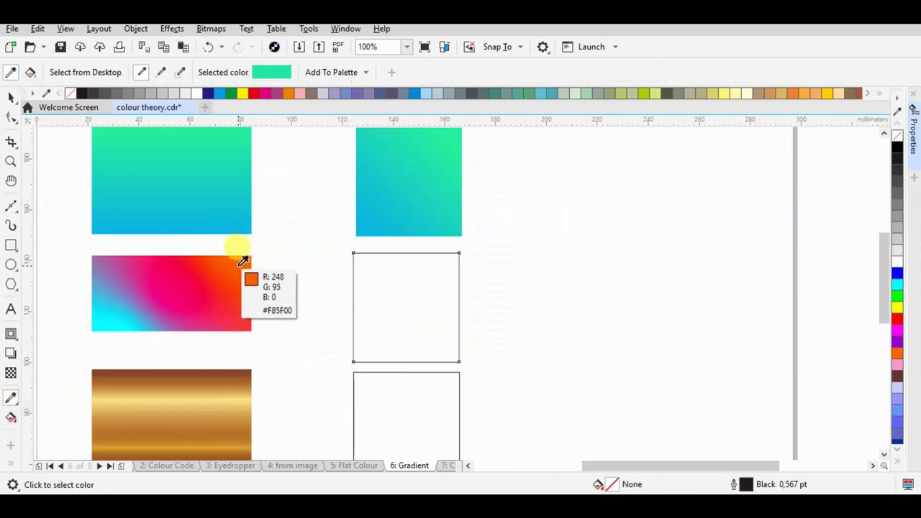
{"action": "left_click", "coordinate": [245, 263]}
{"action": "left_click", "coordinate": [364, 277]}
{"action": "left_click", "coordinate": [10, 99]}
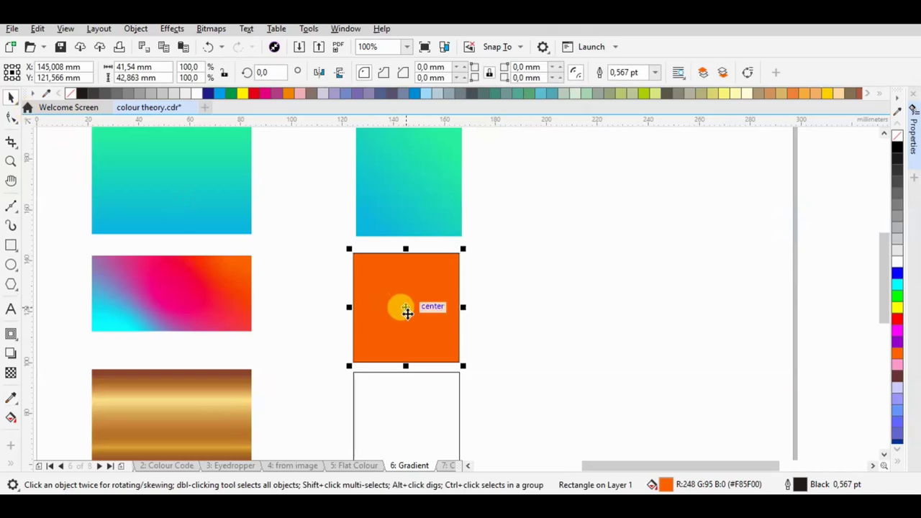
{"action": "left_click", "coordinate": [10, 417]}
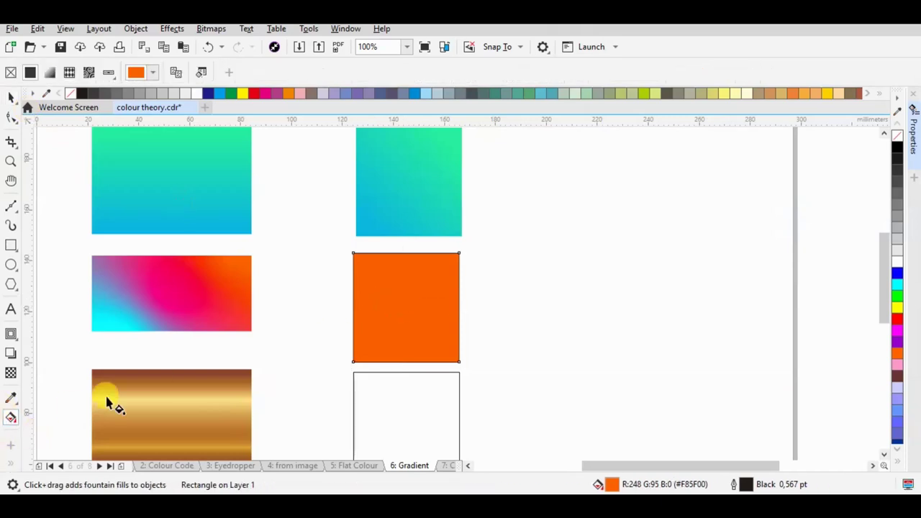
{"action": "left_click_drag", "start_coordinate": [356, 357], "coordinate": [453, 260]}
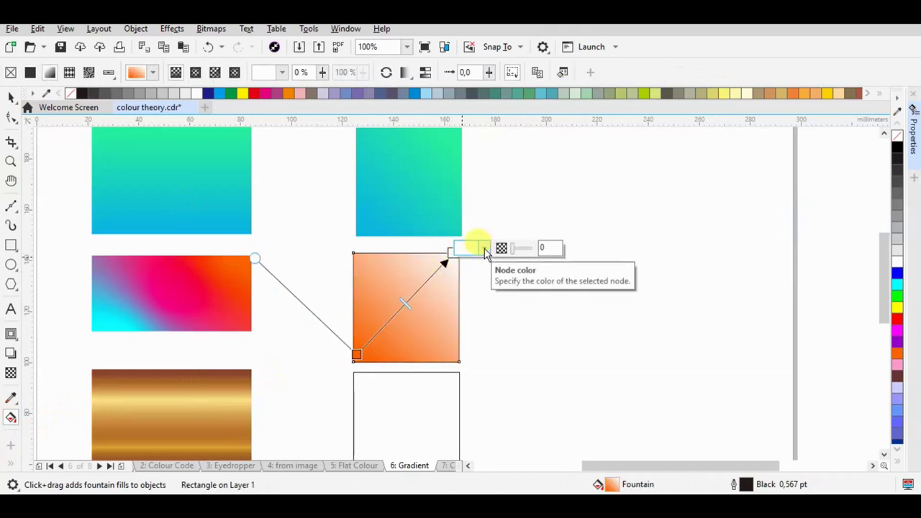
- Set the gradient's end node to orange sampled from the pink-orange image
{"action": "left_click", "coordinate": [486, 248]}
{"action": "left_click", "coordinate": [583, 446]}
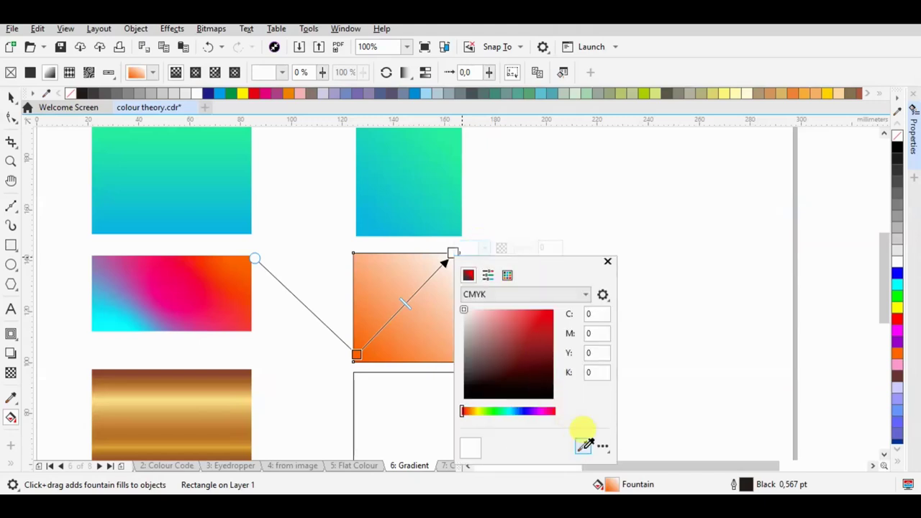
{"action": "left_click", "coordinate": [242, 261]}
{"action": "left_click", "coordinate": [423, 292]}
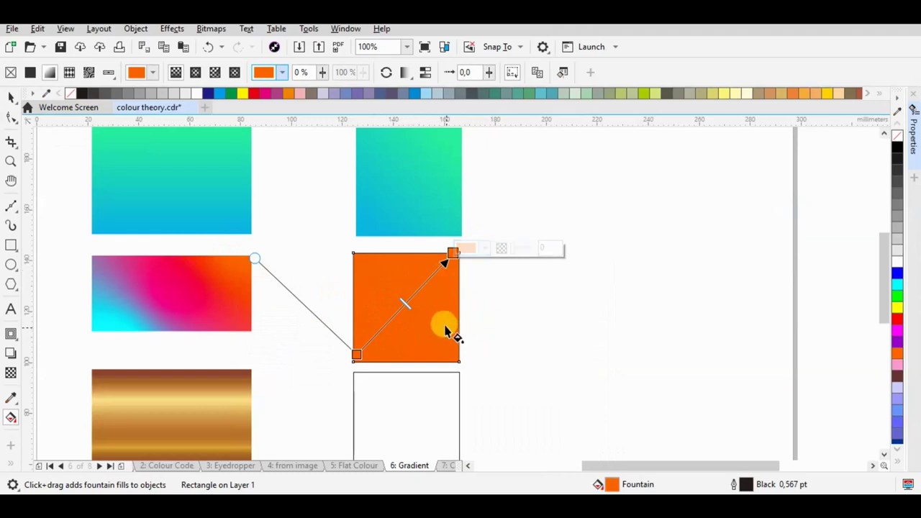
{"action": "scroll", "coordinate": [425, 280], "scroll_direction": "up", "scroll_amount": 1}
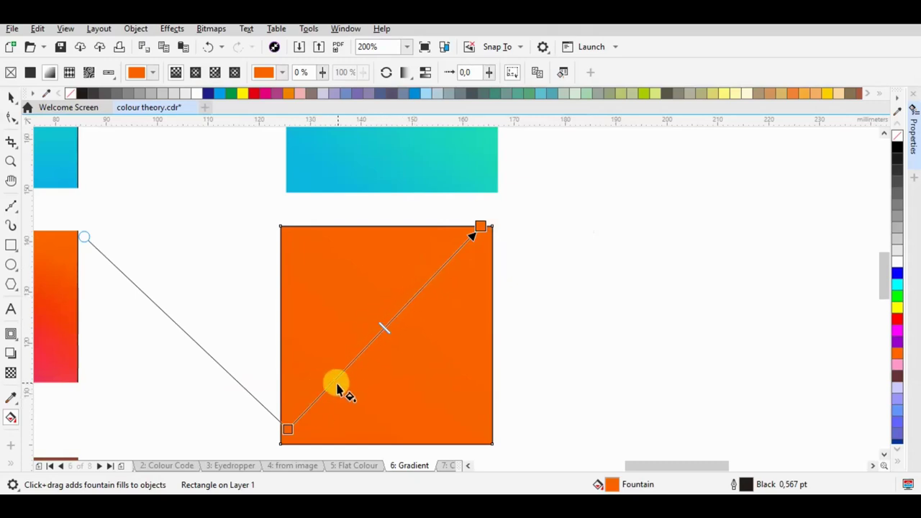
- Add two extra colour nodes along the gradient line, deleting a misplaced one
{"action": "double_click", "coordinate": [435, 275]}
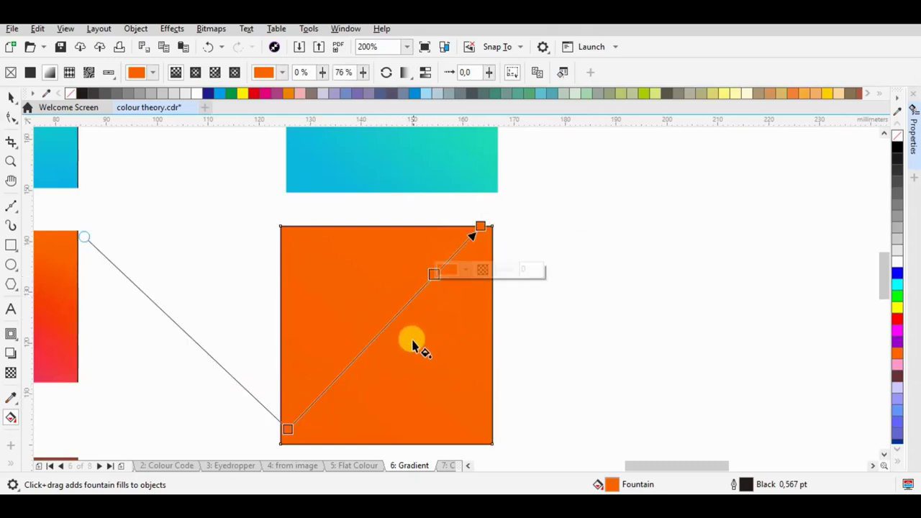
{"action": "left_click", "coordinate": [435, 274]}
{"action": "left_click", "coordinate": [445, 272]}
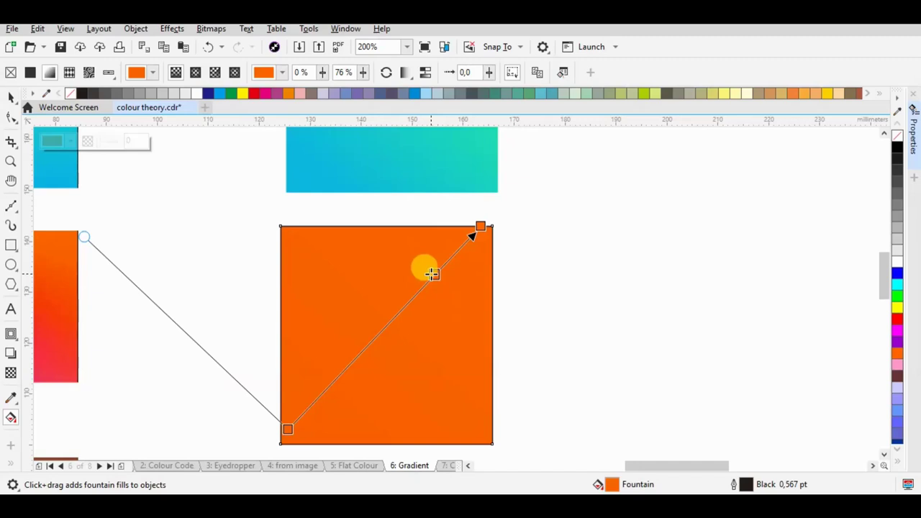
{"action": "left_click", "coordinate": [434, 274]}
{"action": "key", "text": "Delete"}
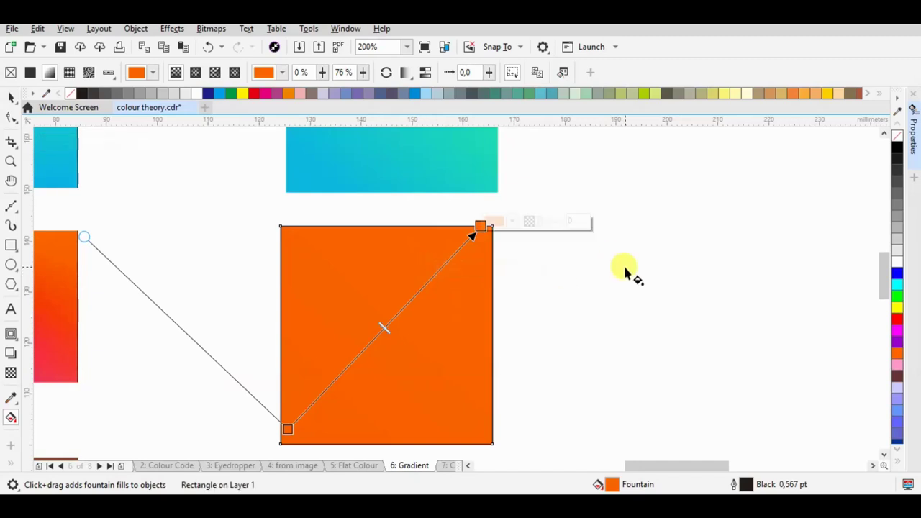
{"action": "scroll", "coordinate": [453, 263], "scroll_direction": "down", "scroll_amount": 2}
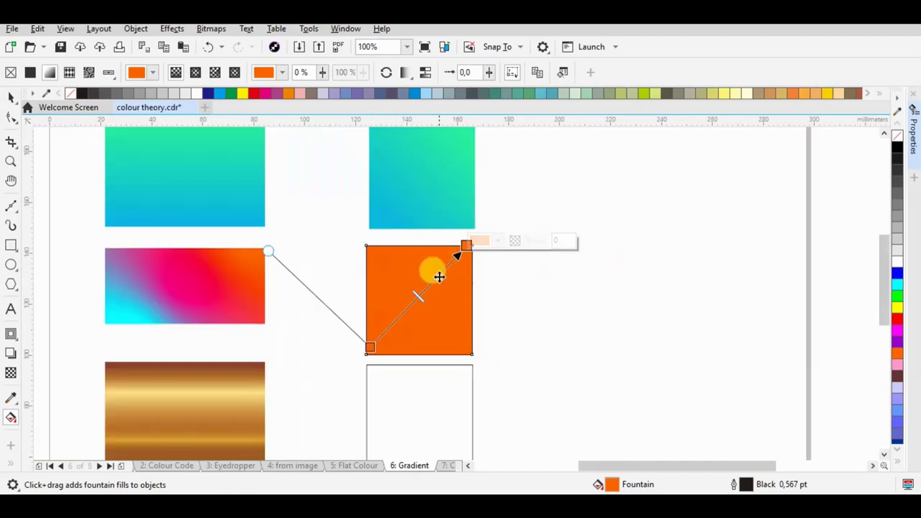
{"action": "double_click", "coordinate": [442, 273]}
{"action": "scroll", "coordinate": [415, 303], "scroll_direction": "up", "scroll_amount": 2}
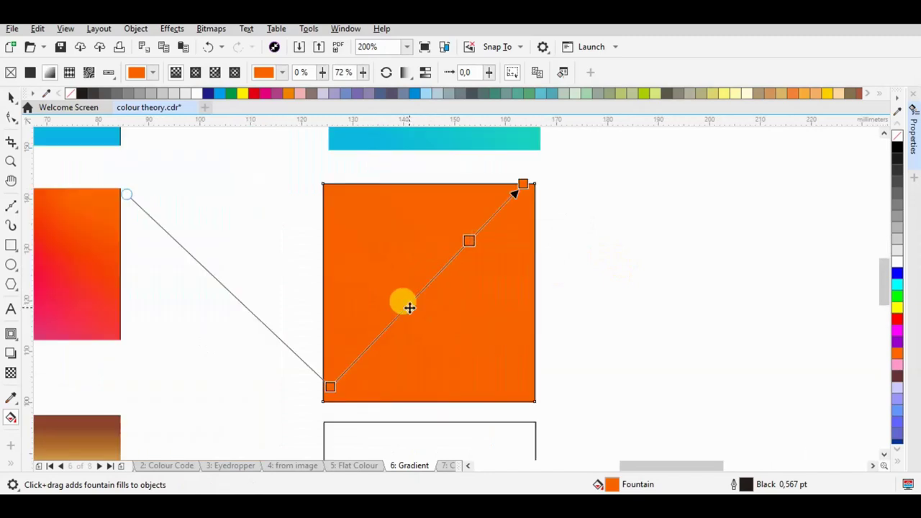
{"action": "double_click", "coordinate": [433, 279]}
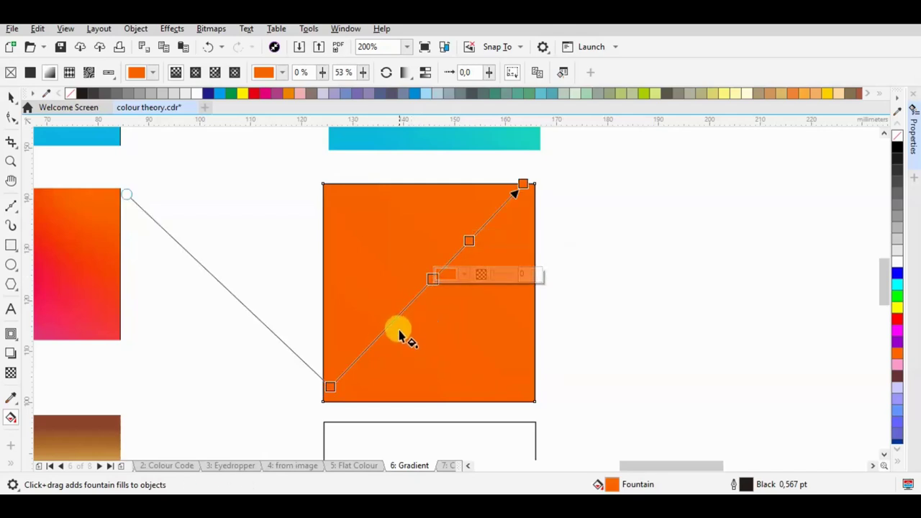
{"action": "scroll", "coordinate": [549, 271], "scroll_direction": "down", "scroll_amount": 2}
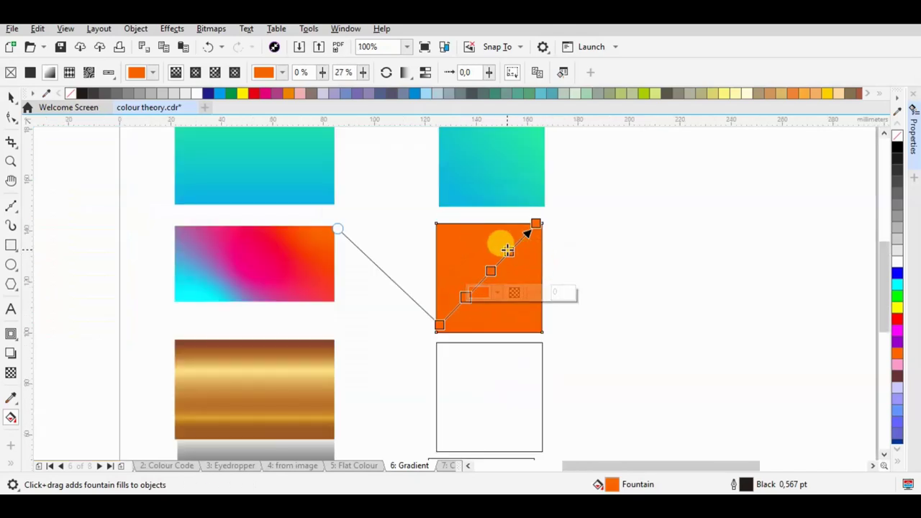
- Colour the 72% node pink-red and the 53% node pink from the sample image
{"action": "left_click", "coordinate": [508, 249]}
{"action": "left_click", "coordinate": [542, 247]}
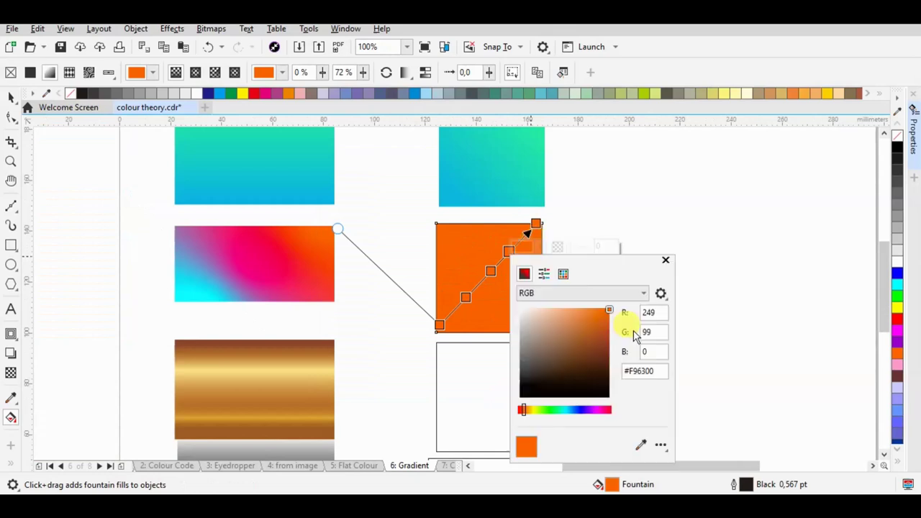
{"action": "left_click", "coordinate": [640, 444]}
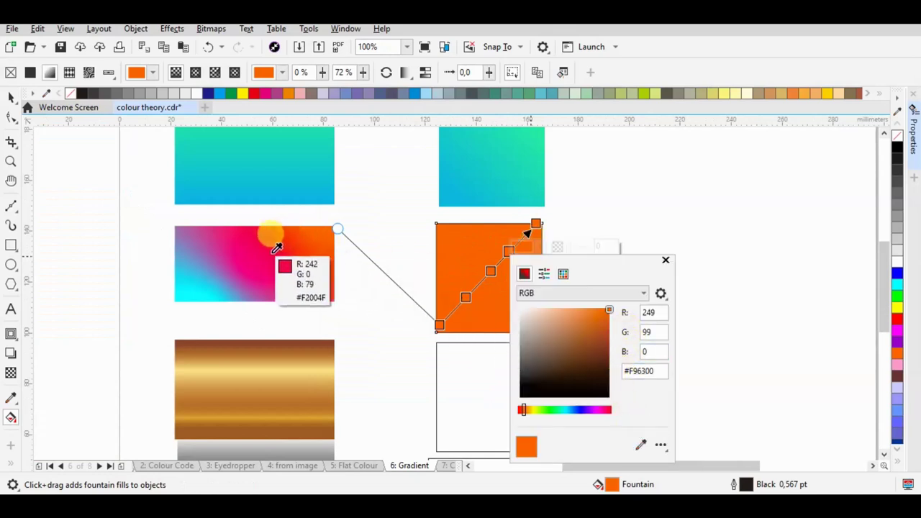
{"action": "left_click", "coordinate": [272, 248]}
{"action": "left_click", "coordinate": [489, 279]}
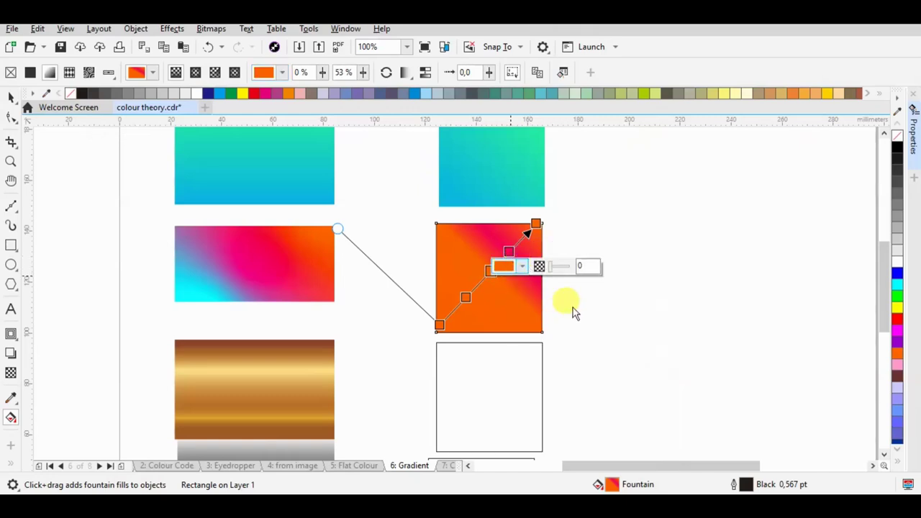
{"action": "left_click", "coordinate": [523, 266]}
{"action": "left_click", "coordinate": [623, 464]}
{"action": "left_click", "coordinate": [262, 267]}
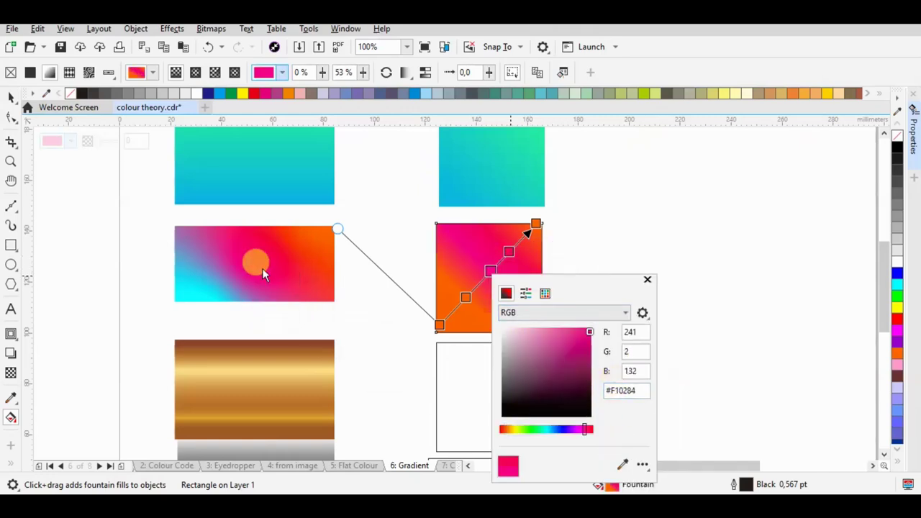
- Colour the 27% node purple and the start node cyan from the sample image
{"action": "left_click", "coordinate": [464, 295]}
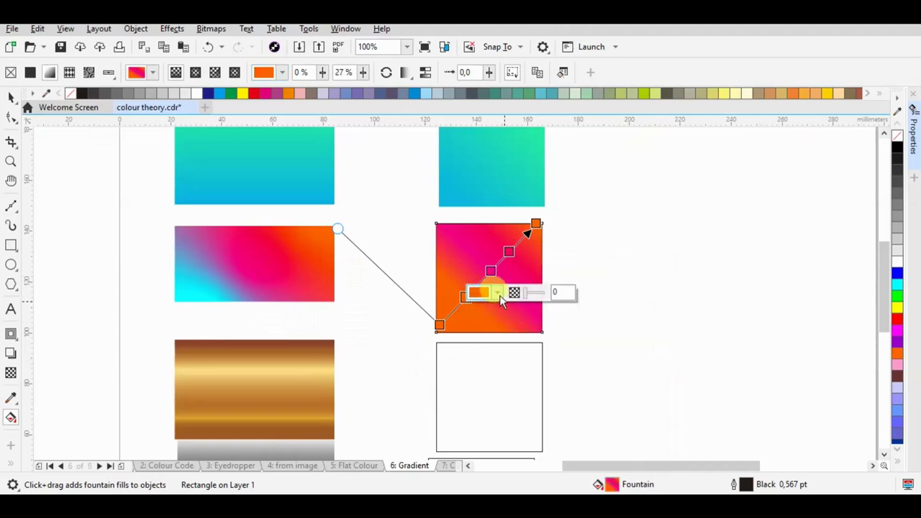
{"action": "left_click", "coordinate": [500, 296]}
{"action": "left_click", "coordinate": [598, 266]}
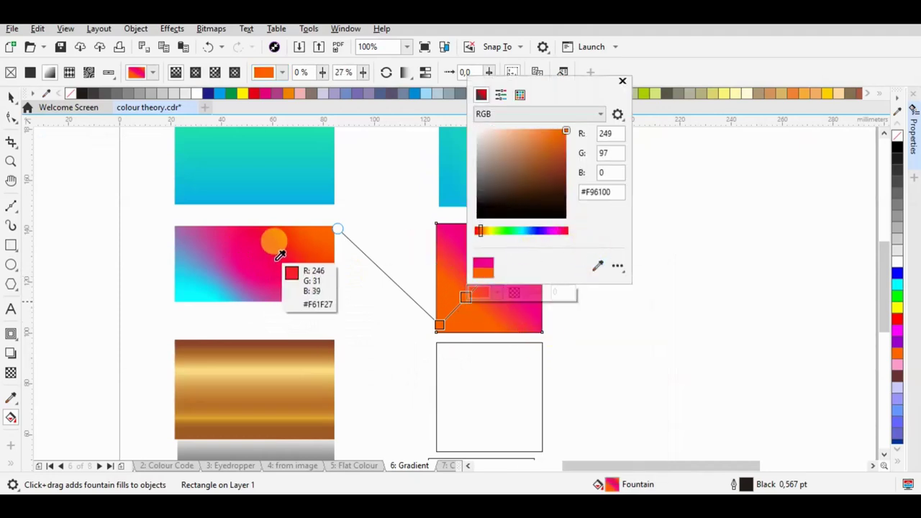
{"action": "left_click", "coordinate": [214, 260]}
{"action": "left_click", "coordinate": [439, 324]}
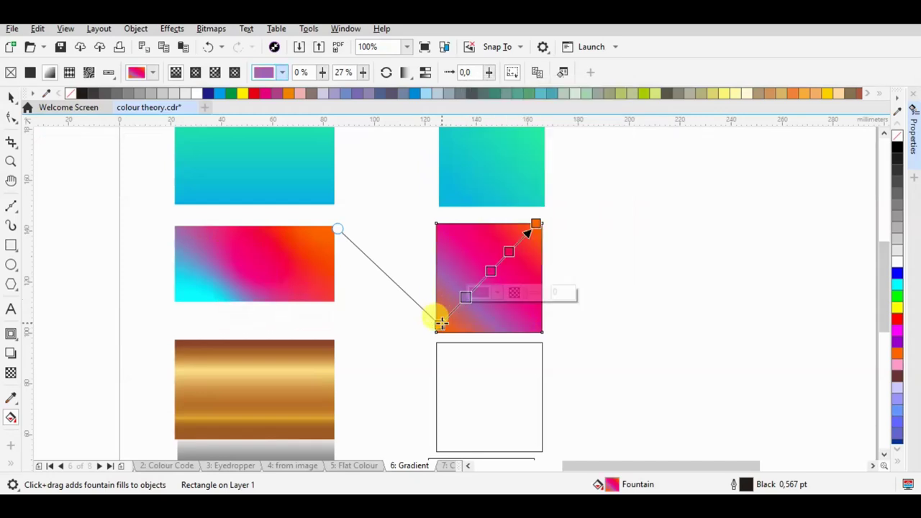
{"action": "left_click", "coordinate": [473, 320]}
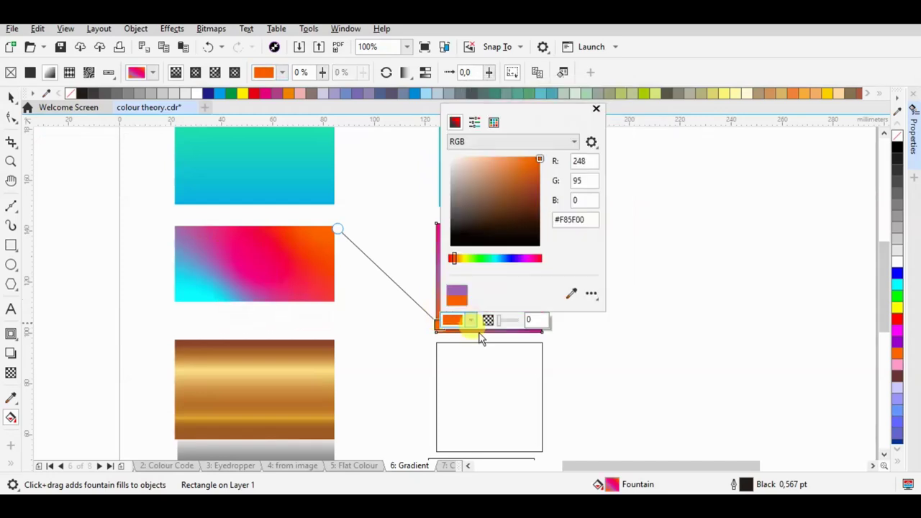
{"action": "left_click", "coordinate": [571, 293]}
{"action": "left_click", "coordinate": [189, 279]}
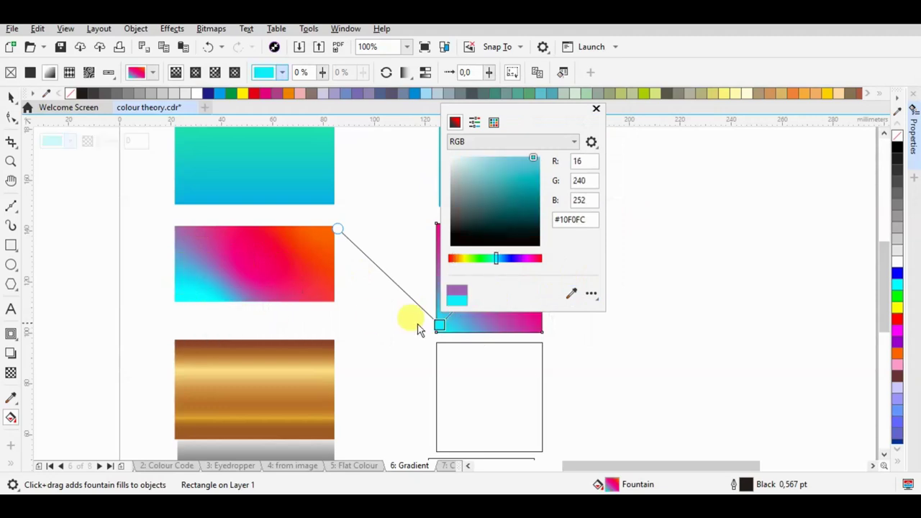
{"action": "left_click", "coordinate": [11, 97]}
- Fill the next empty square with brown sampled from the gold image
{"action": "left_click", "coordinate": [432, 293]}
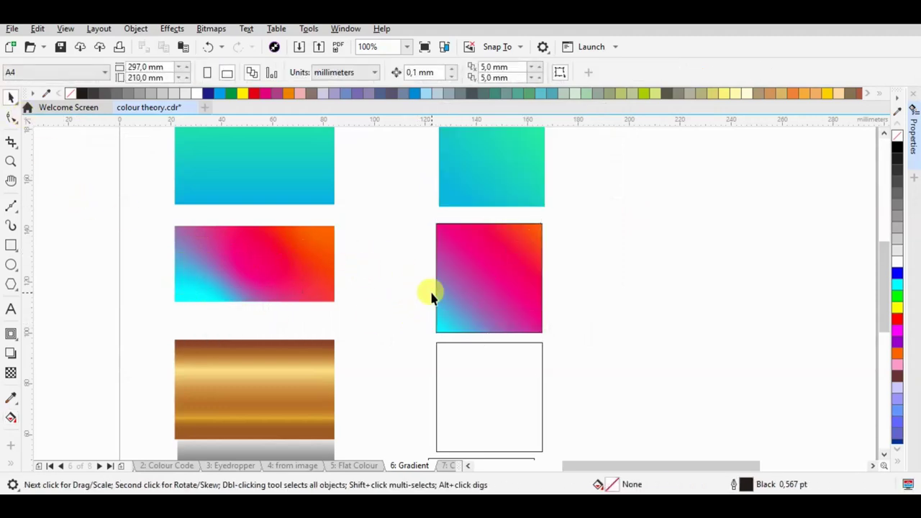
{"action": "scroll", "coordinate": [566, 267], "scroll_direction": "down", "scroll_amount": 2}
{"action": "scroll", "coordinate": [524, 335], "scroll_direction": "up", "scroll_amount": 2}
{"action": "scroll", "coordinate": [475, 243], "scroll_direction": "down", "scroll_amount": 2}
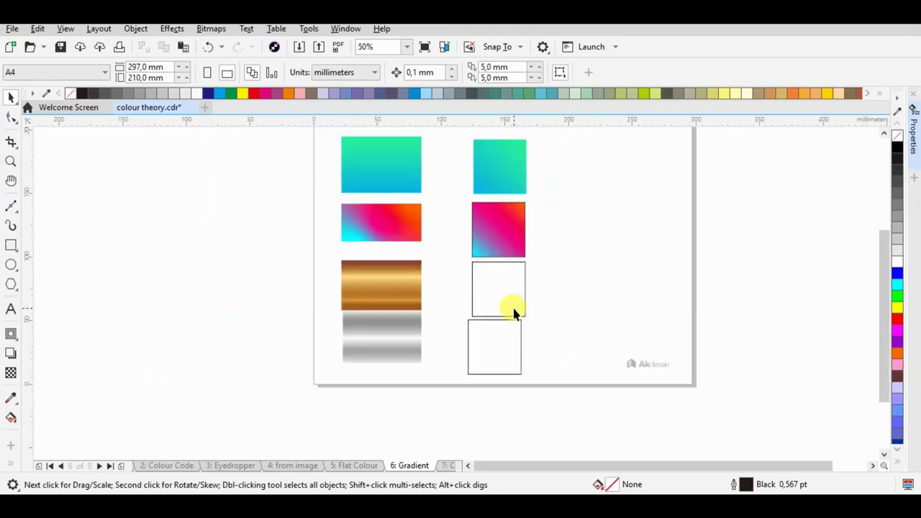
{"action": "scroll", "coordinate": [514, 312], "scroll_direction": "up", "scroll_amount": 2}
{"action": "left_click", "coordinate": [497, 288]}
{"action": "left_click", "coordinate": [11, 398]}
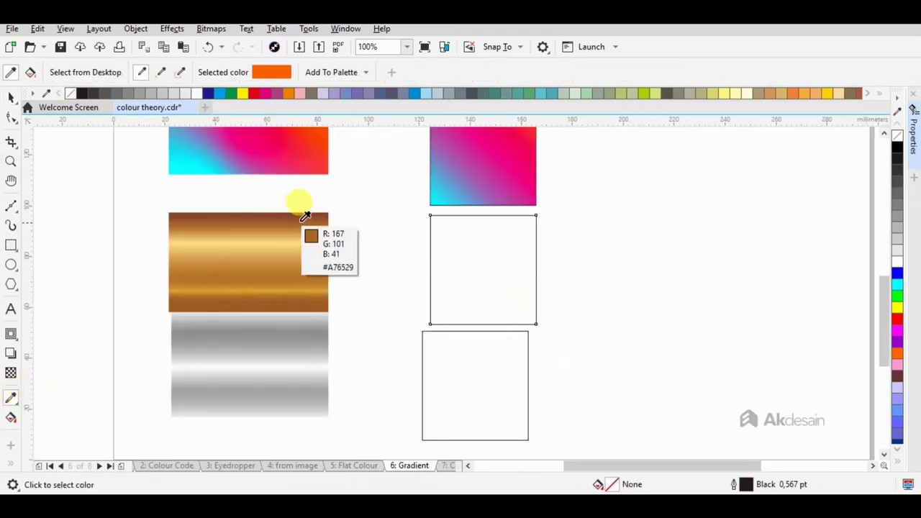
{"action": "left_click", "coordinate": [299, 210]}
{"action": "left_click", "coordinate": [498, 266]}
{"action": "left_click", "coordinate": [10, 95]}
- Lay a diagonal fountain fill across the brown square
{"action": "left_click", "coordinate": [17, 402]}
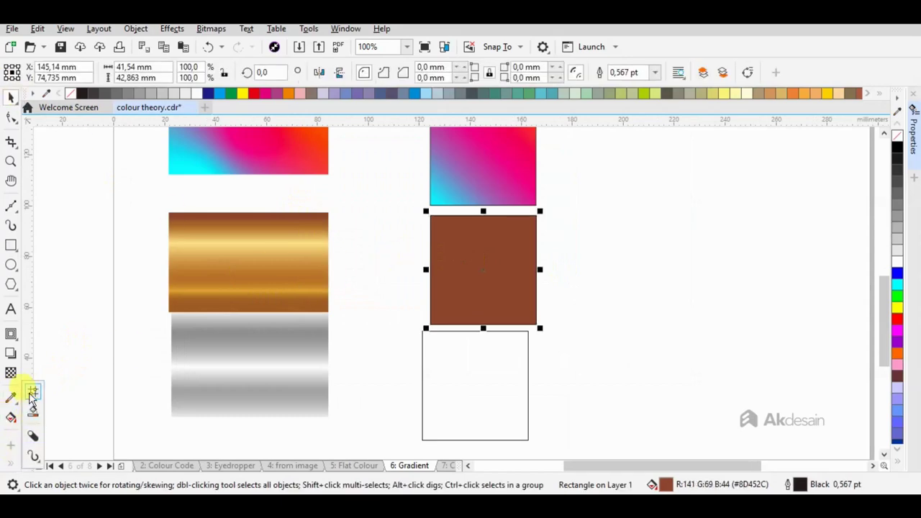
{"action": "left_click", "coordinate": [34, 411]}
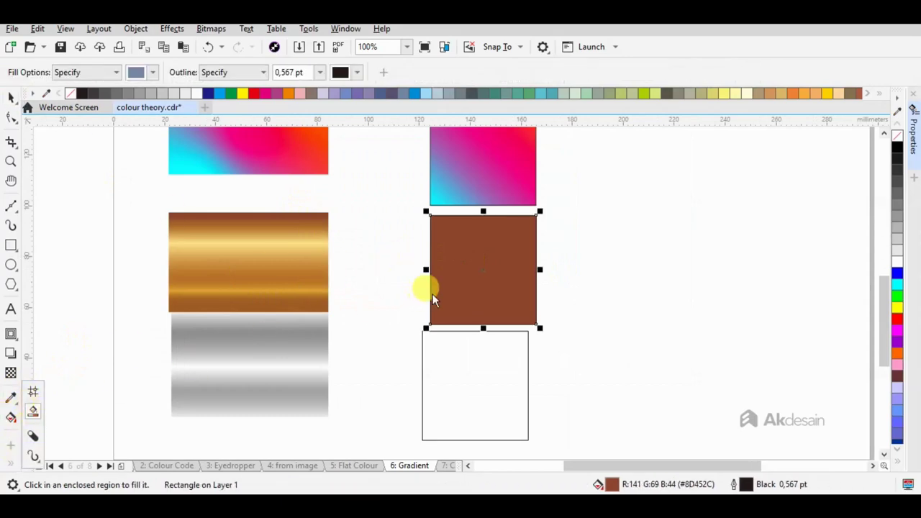
{"action": "left_click", "coordinate": [10, 419]}
{"action": "left_click_drag", "start_coordinate": [439, 302], "coordinate": [479, 237]}
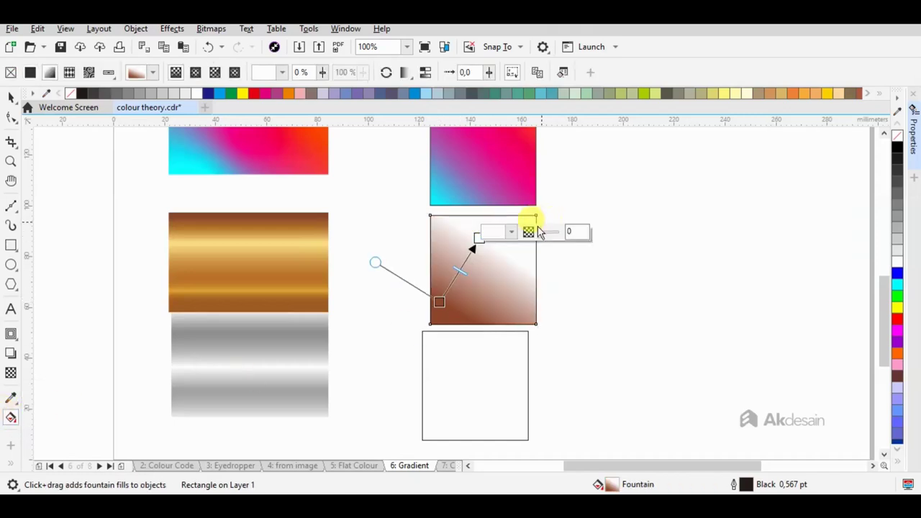
- Make the end node a sampled dark brown and move it to the top-right corner
{"action": "left_click", "coordinate": [512, 236]}
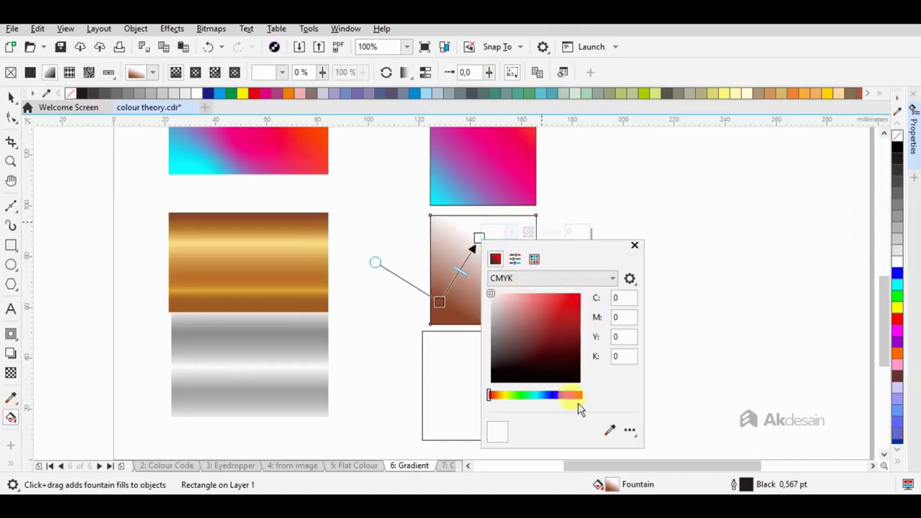
{"action": "left_click", "coordinate": [610, 430]}
{"action": "left_click", "coordinate": [312, 212]}
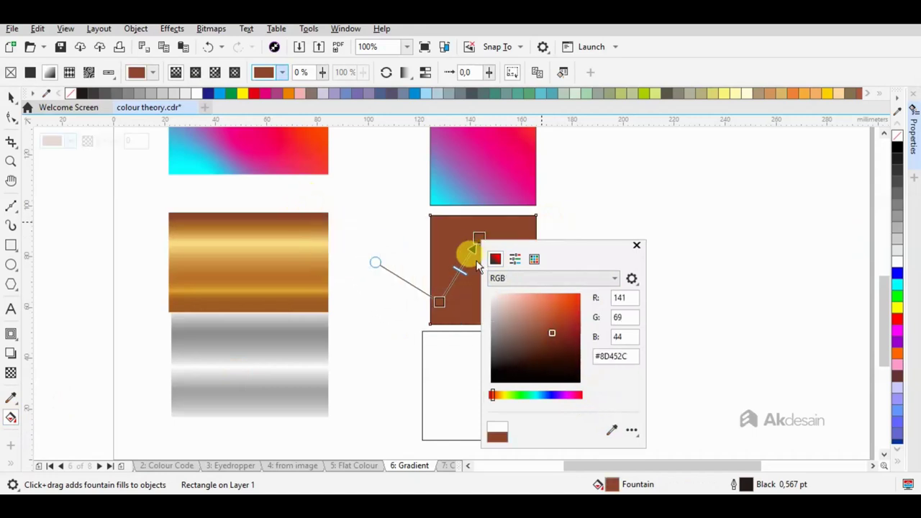
{"action": "left_click", "coordinate": [479, 240]}
{"action": "left_click_drag", "start_coordinate": [479, 240], "coordinate": [530, 216]}
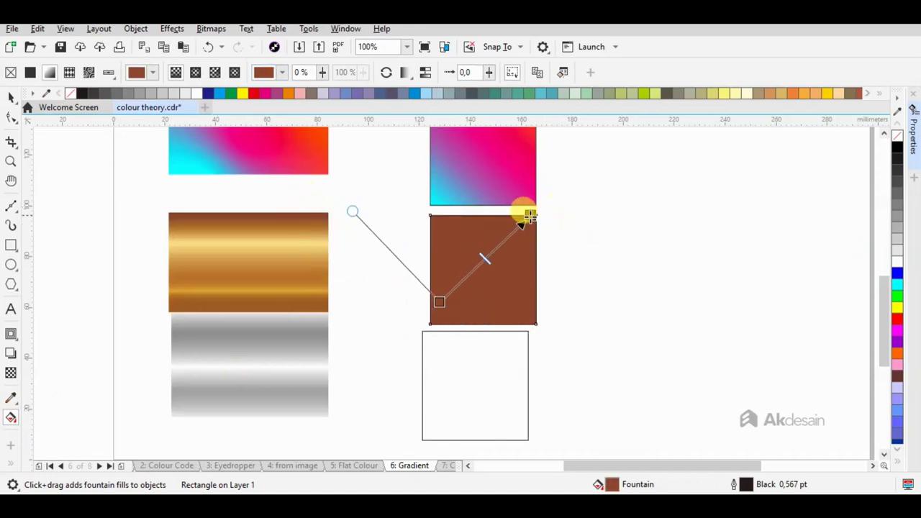
- Add a gradient node coloured with light gold sampled from the gold image
{"action": "double_click", "coordinate": [503, 243]}
{"action": "left_click", "coordinate": [517, 256]}
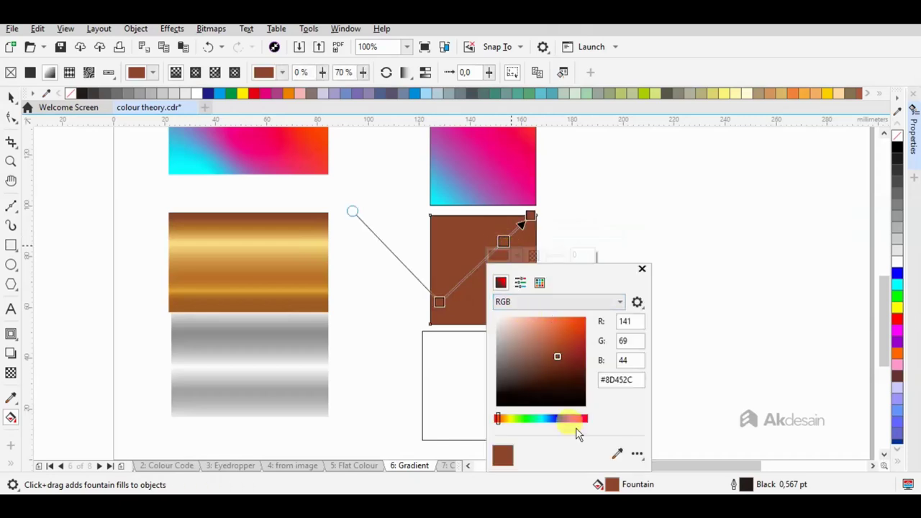
{"action": "left_click", "coordinate": [617, 453]}
{"action": "left_click", "coordinate": [317, 243]}
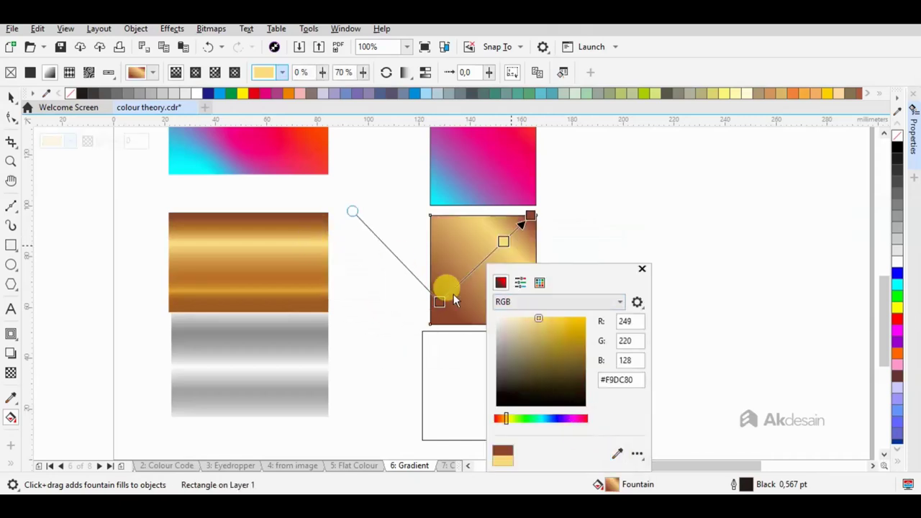
{"action": "left_click", "coordinate": [473, 271]}
- Add nodes at about 44% and near the start, colour one gold, and move the start node
{"action": "double_click", "coordinate": [480, 264]}
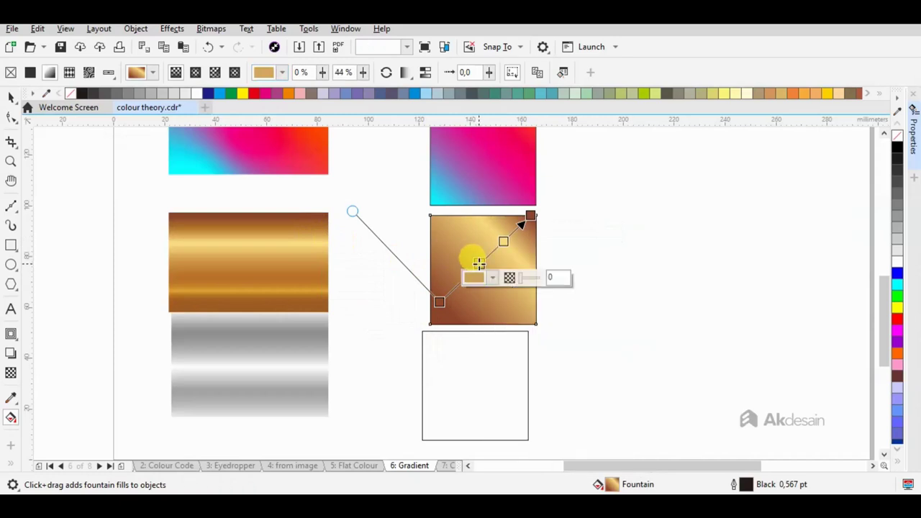
{"action": "double_click", "coordinate": [456, 288]}
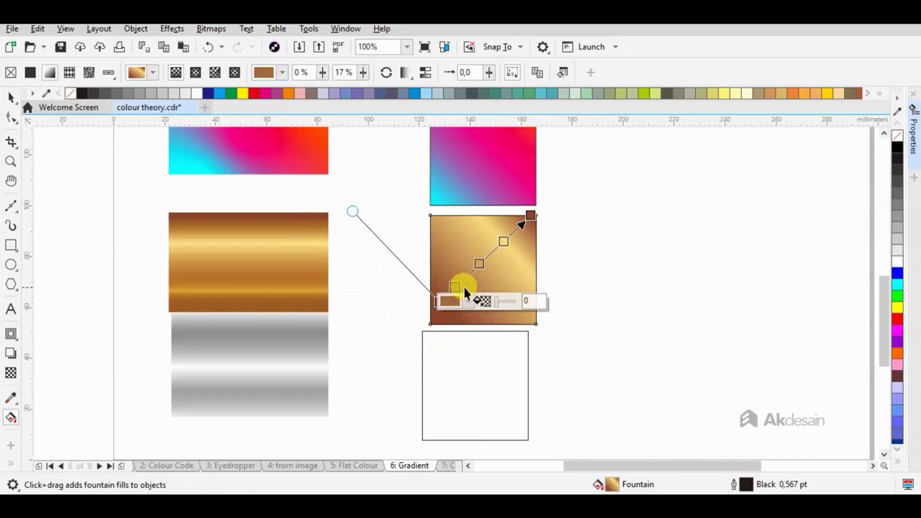
{"action": "left_click", "coordinate": [471, 300]}
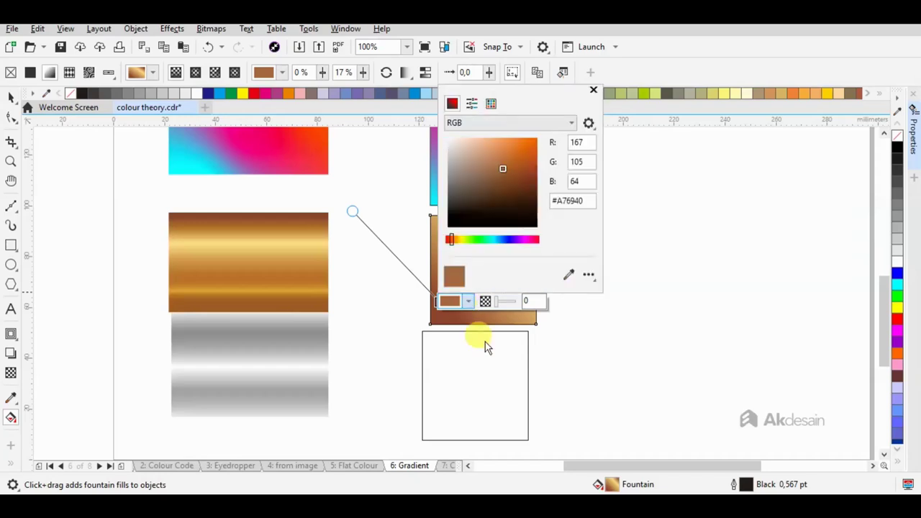
{"action": "left_click", "coordinate": [569, 274]}
{"action": "left_click", "coordinate": [281, 284]}
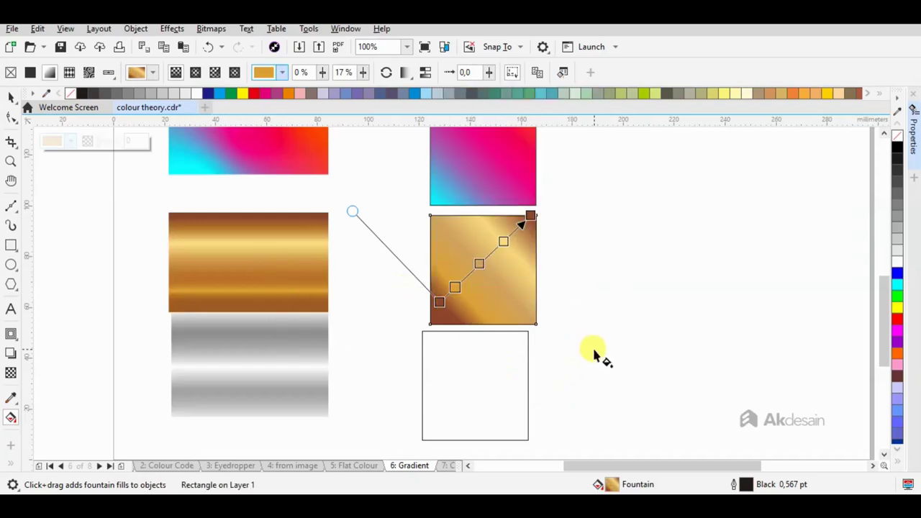
{"action": "left_click_drag", "start_coordinate": [440, 303], "coordinate": [430, 316]}
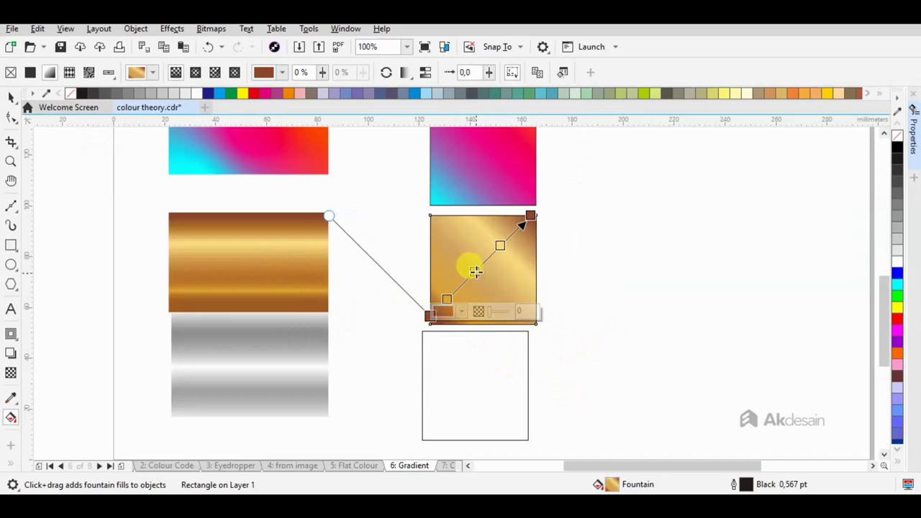
- Set the middle node to a darker gold, add another node, and pin the start node bottom-left
{"action": "left_click", "coordinate": [480, 266]}
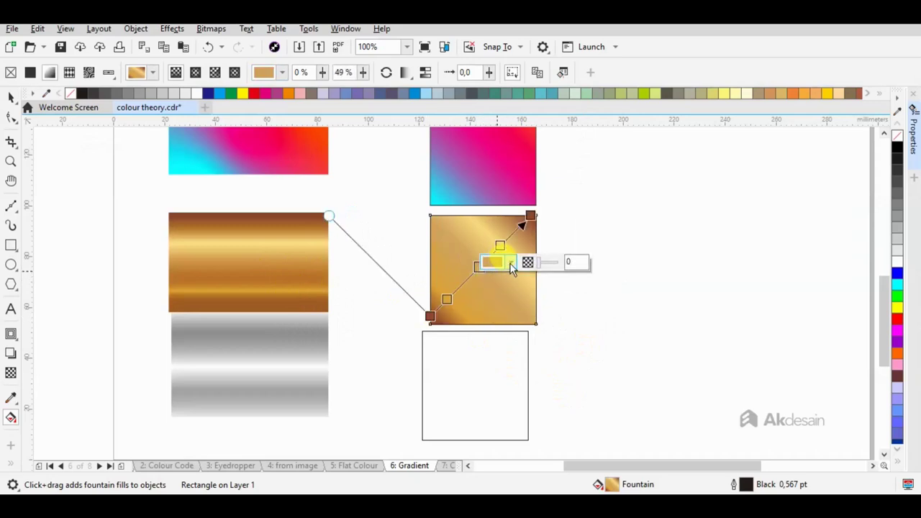
{"action": "left_click", "coordinate": [510, 263]}
{"action": "left_click", "coordinate": [610, 461]}
{"action": "left_click", "coordinate": [478, 269]}
{"action": "double_click", "coordinate": [465, 280]}
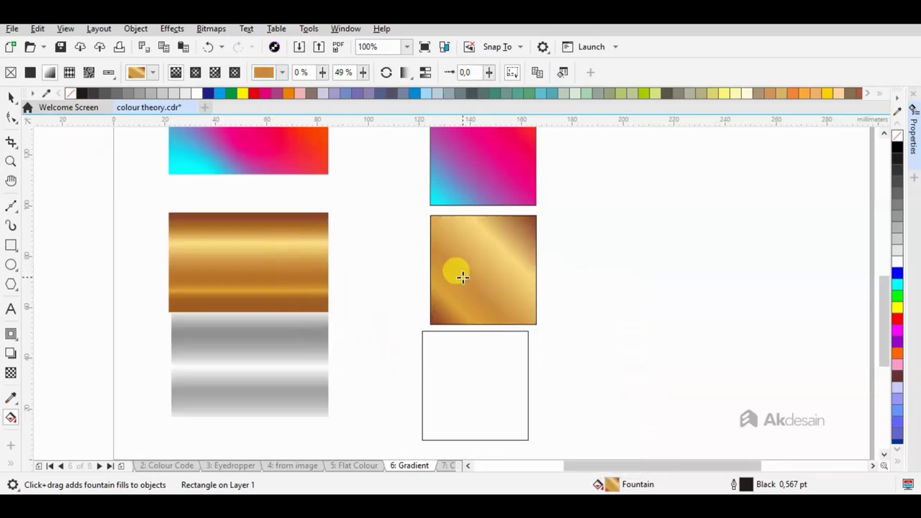
{"action": "left_click_drag", "start_coordinate": [429, 317], "coordinate": [430, 324]}
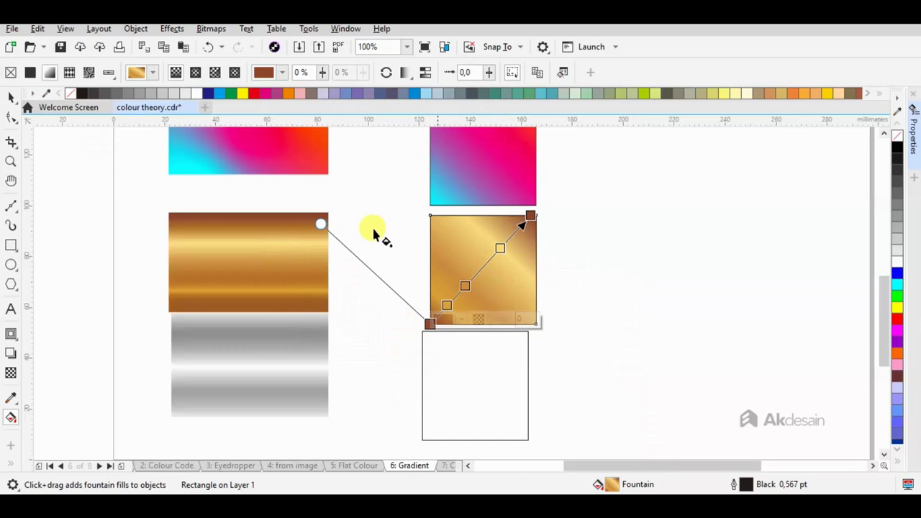
{"action": "key", "text": "space"}
{"action": "scroll", "coordinate": [496, 243], "scroll_direction": "down", "scroll_amount": 1}
{"action": "scroll", "coordinate": [465, 319], "scroll_direction": "up", "scroll_amount": 1}
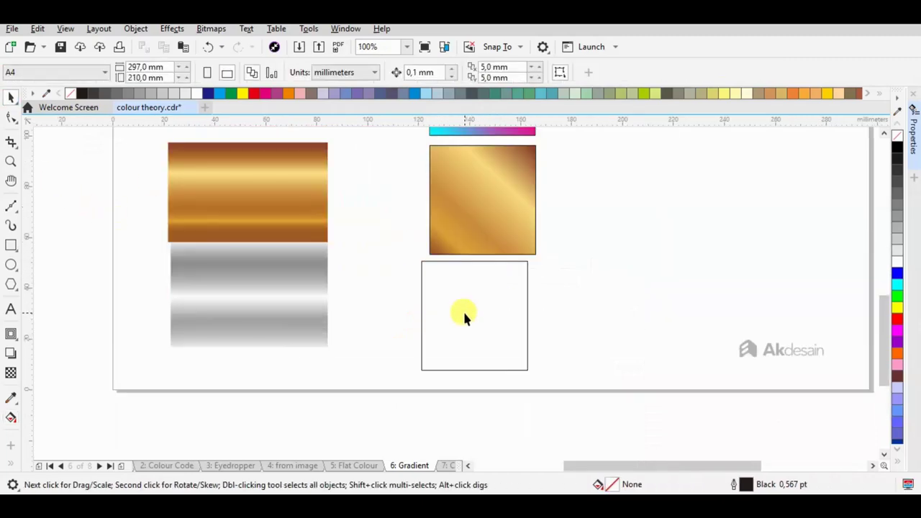
- Copy the silver image's grey onto the fourth square with the Attributes Eyedropper
{"action": "left_click", "coordinate": [463, 310]}
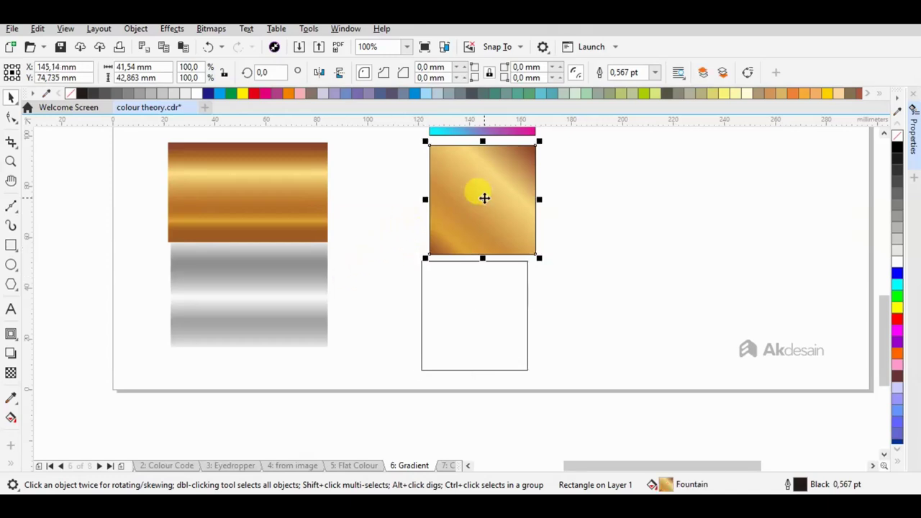
{"action": "left_click", "coordinate": [10, 398]}
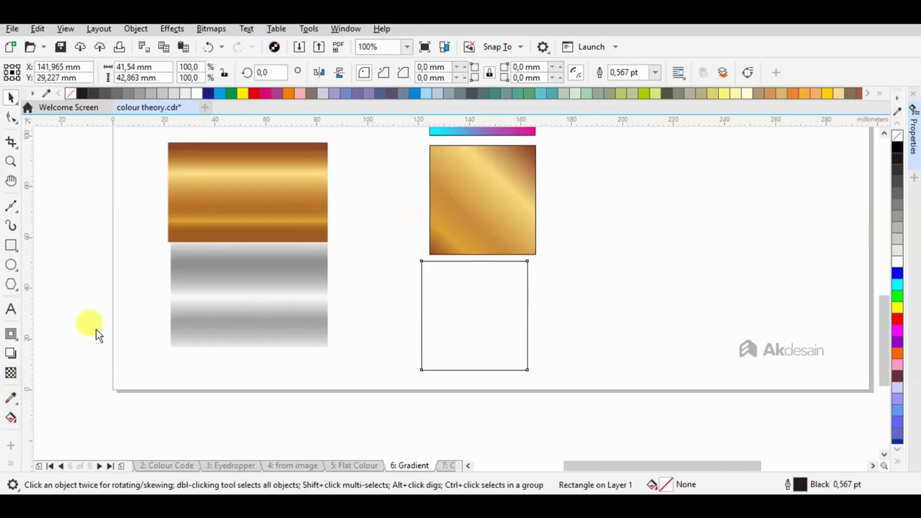
{"action": "left_click", "coordinate": [281, 302]}
{"action": "left_click", "coordinate": [493, 314]}
{"action": "left_click", "coordinate": [11, 98]}
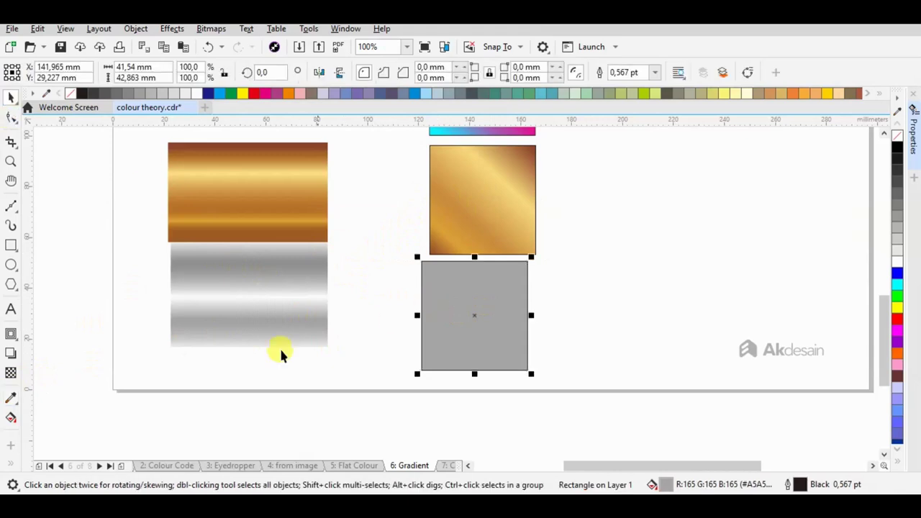